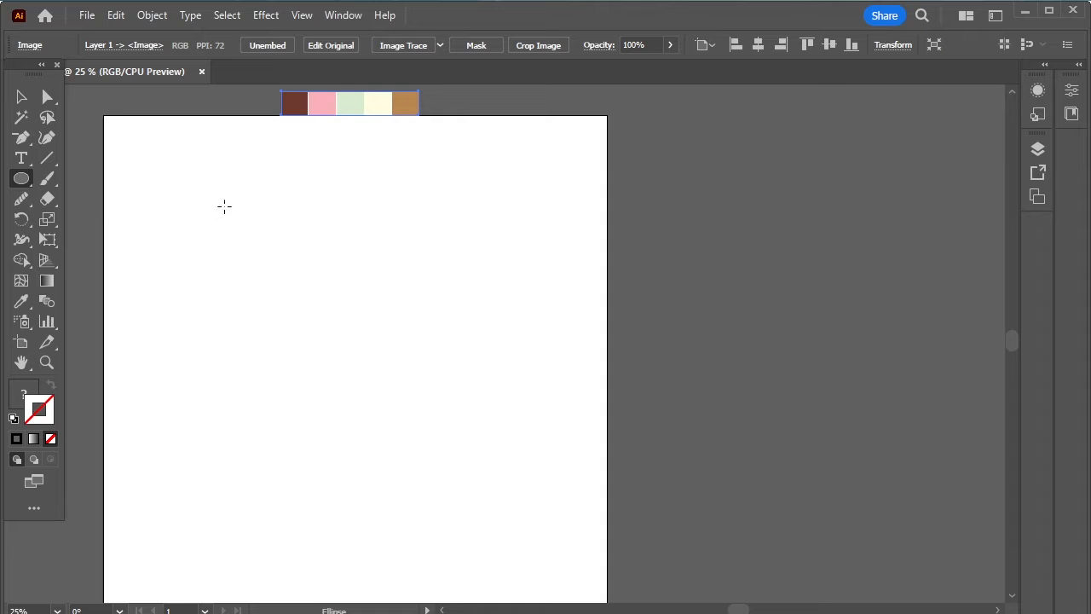
- Draw a large circle and centre it horizontally and vertically on the artboard
left_click_drag(209, 193, 523, 561)
left_click(22, 97)
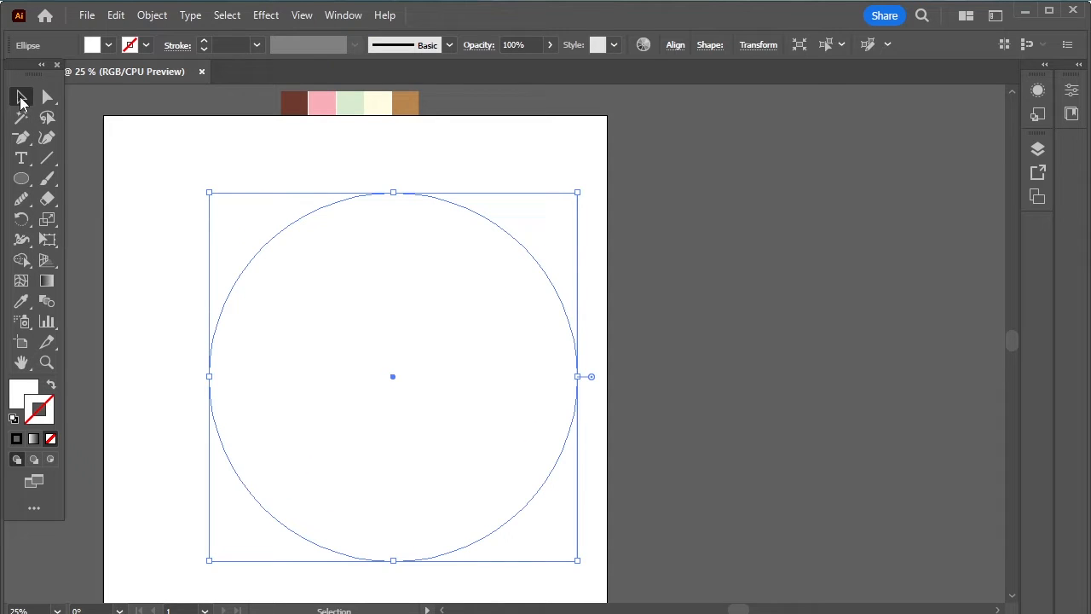
left_click(674, 47)
left_click(526, 93)
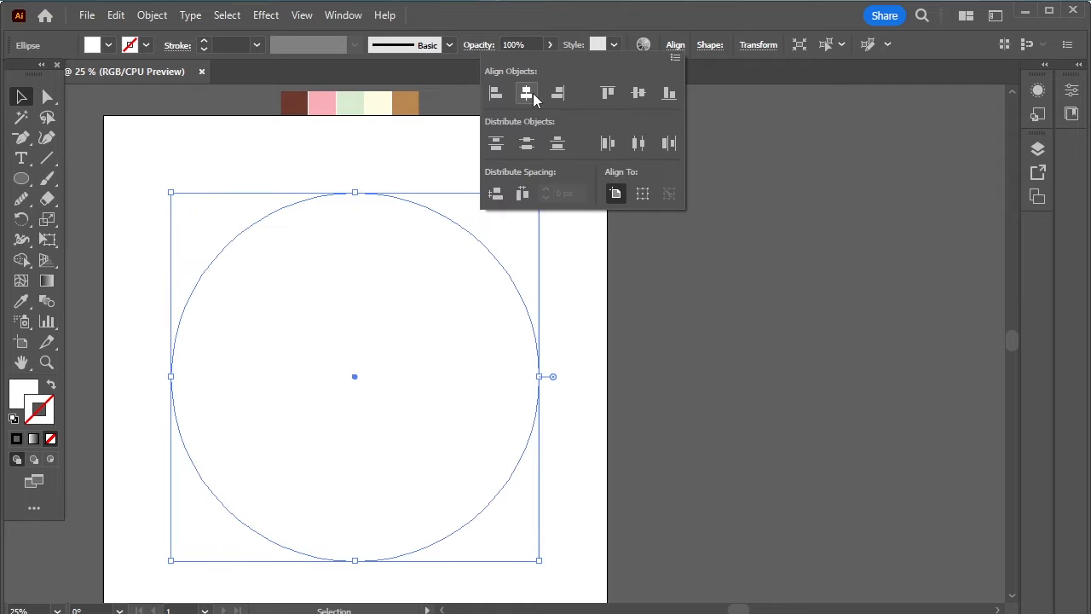
left_click(638, 93)
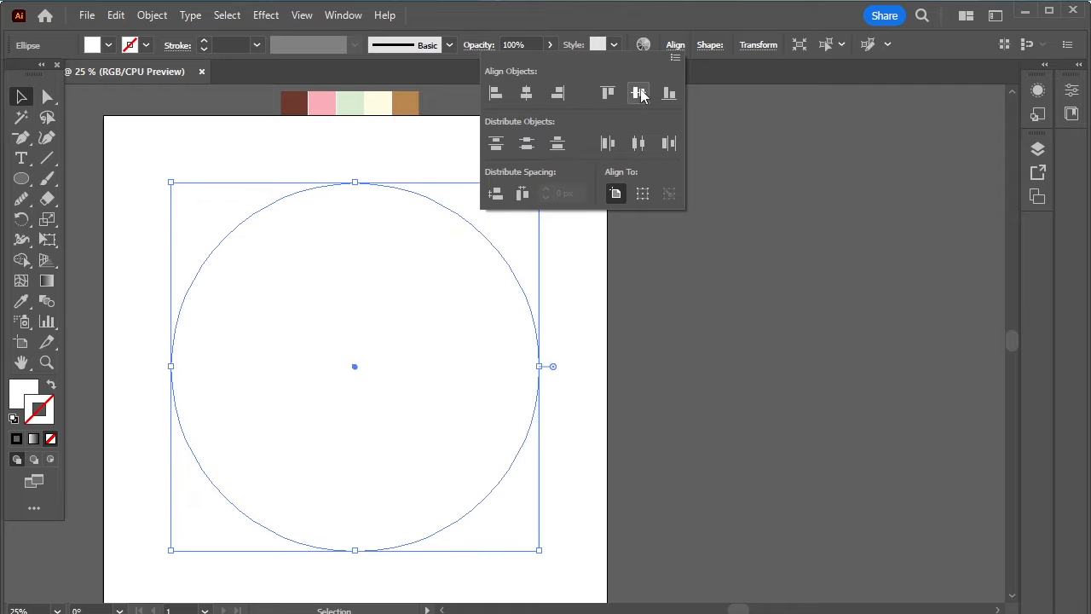
- Give the circle the default white fill and 1 pt black outline, then reselect it
left_click(14, 417)
left_click(158, 274)
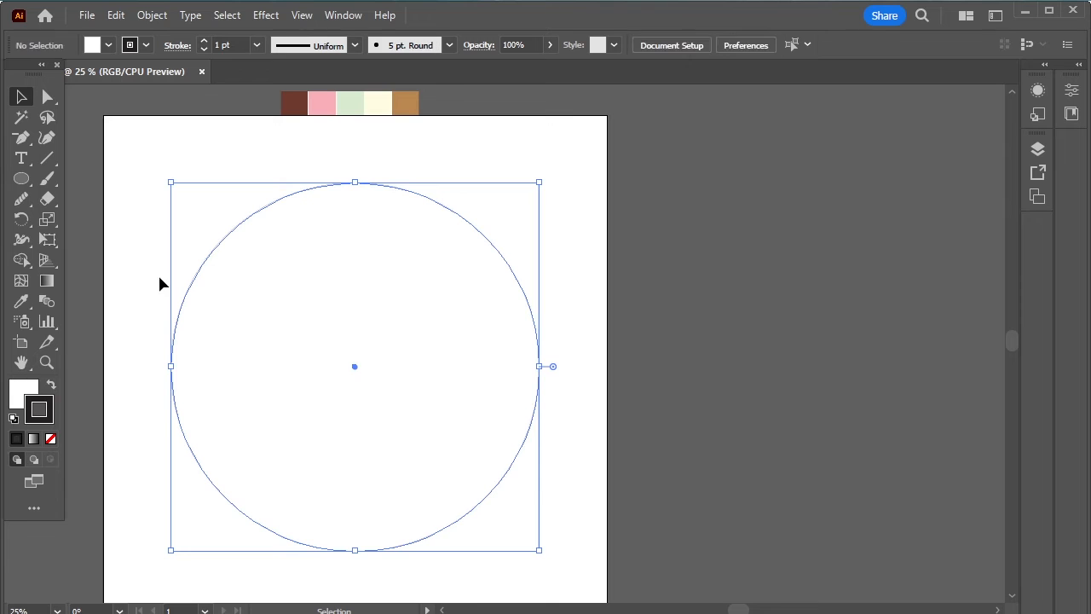
left_click(470, 228)
- Draw a smaller circle inside the big one and centre both horizontally and vertically
key("l")
left_click_drag(261, 287, 464, 490)
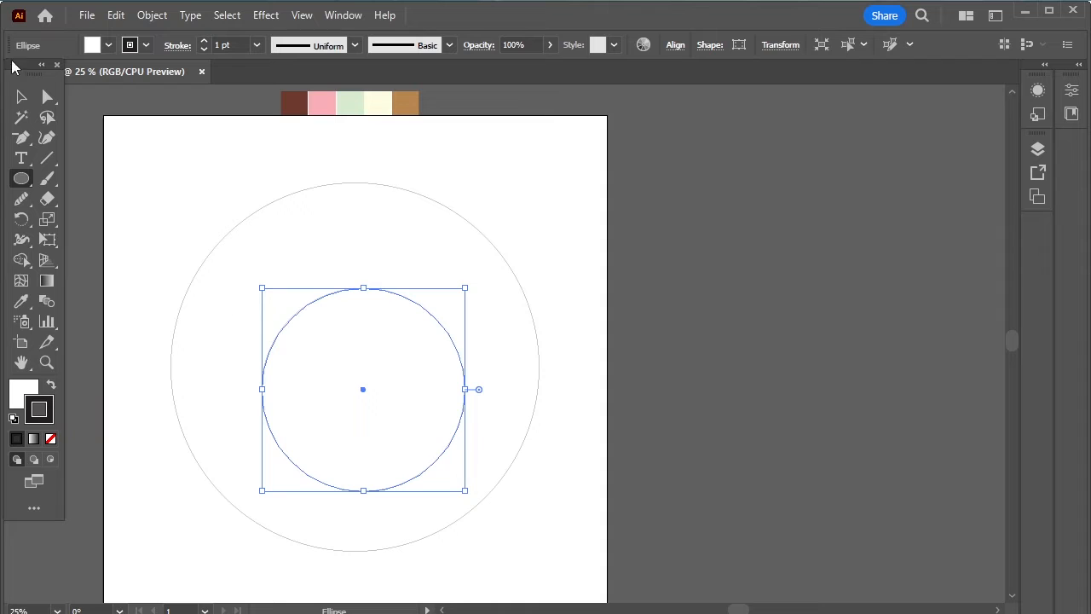
left_click(23, 97)
left_click_drag(141, 181, 456, 456)
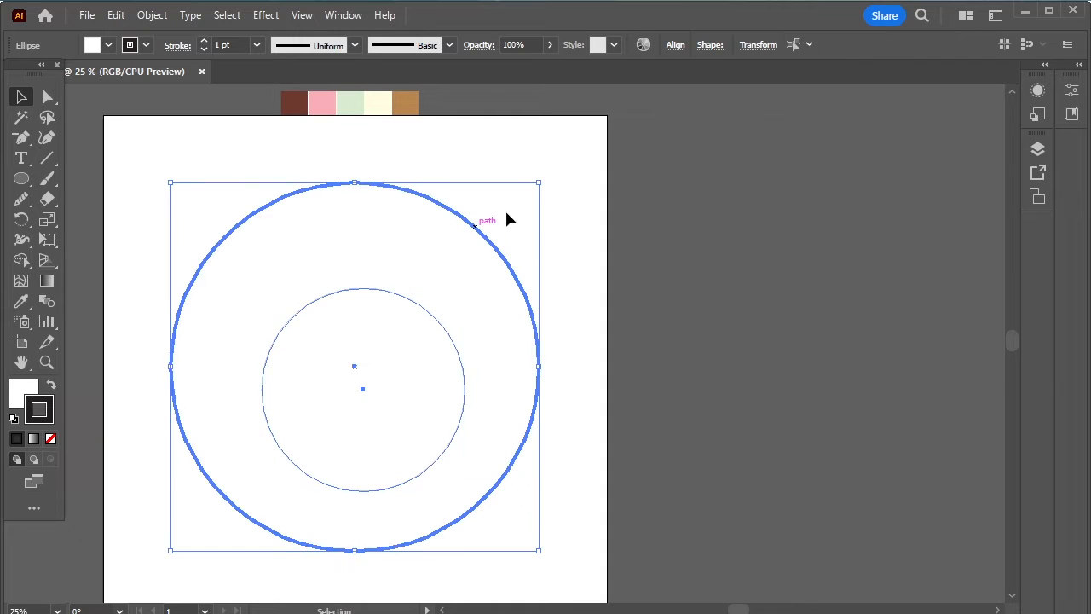
left_click(674, 45)
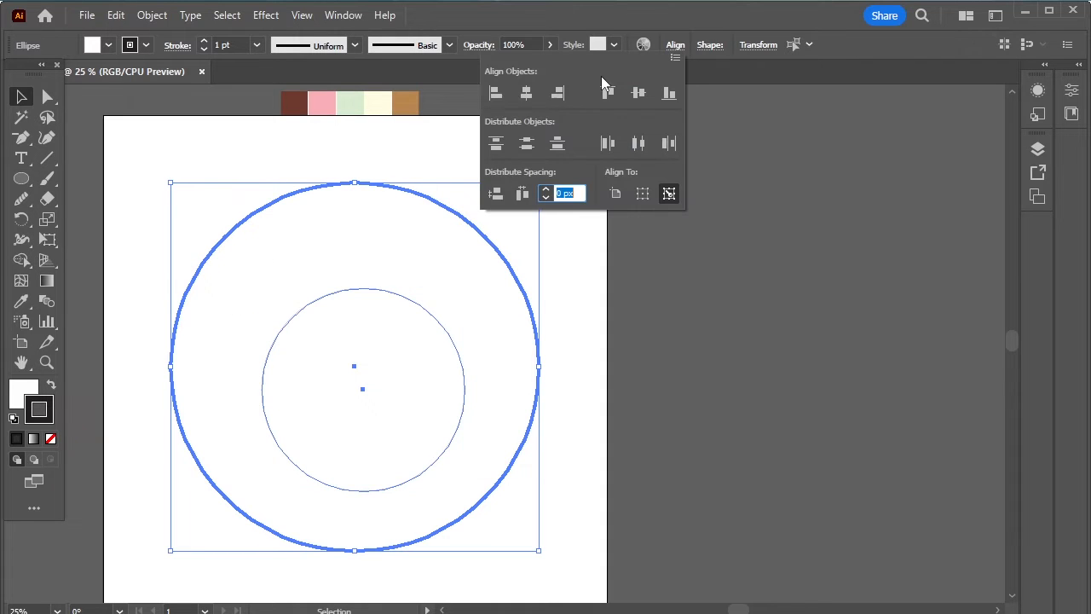
left_click(526, 92)
left_click(646, 94)
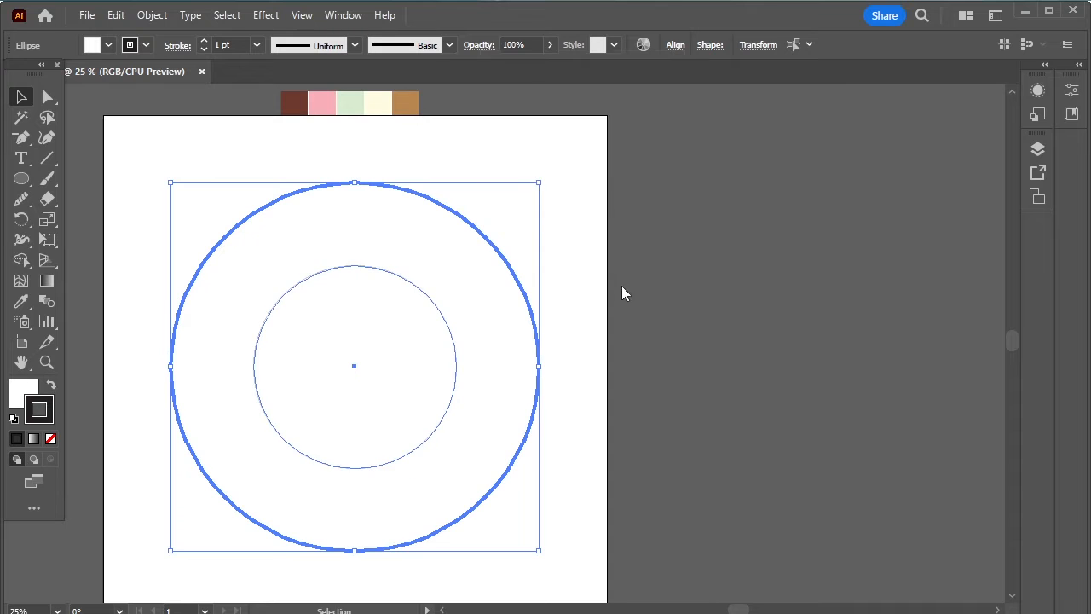
- Use Shape Builder to remove the inner circle's area, leaving a ring
left_click(647, 289)
left_click_drag(150, 199, 420, 436)
left_click(21, 260)
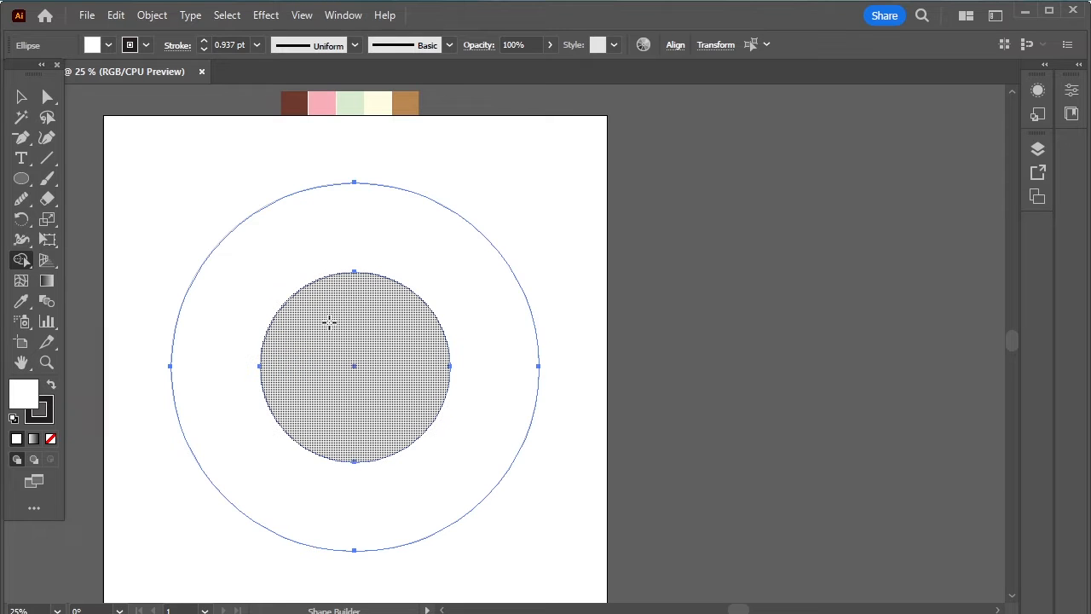
left_click(324, 363, "alt")
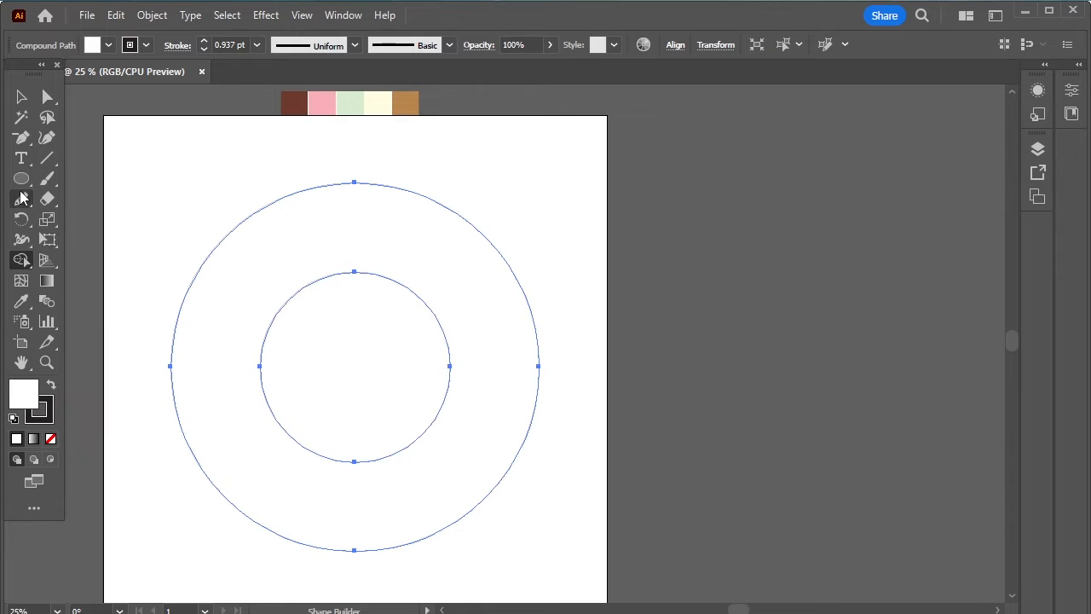
left_click(21, 96)
left_click(412, 348)
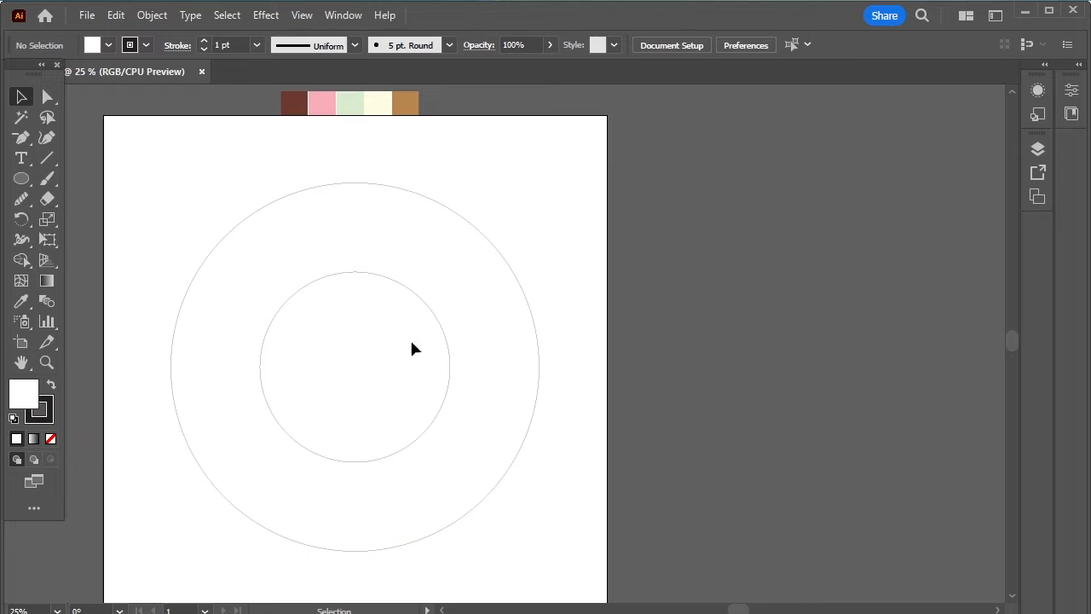
- Eyedrop the dark brown swatch (#6D392E) into the ring, leaving it with no outline
left_click_drag(573, 205, 349, 414)
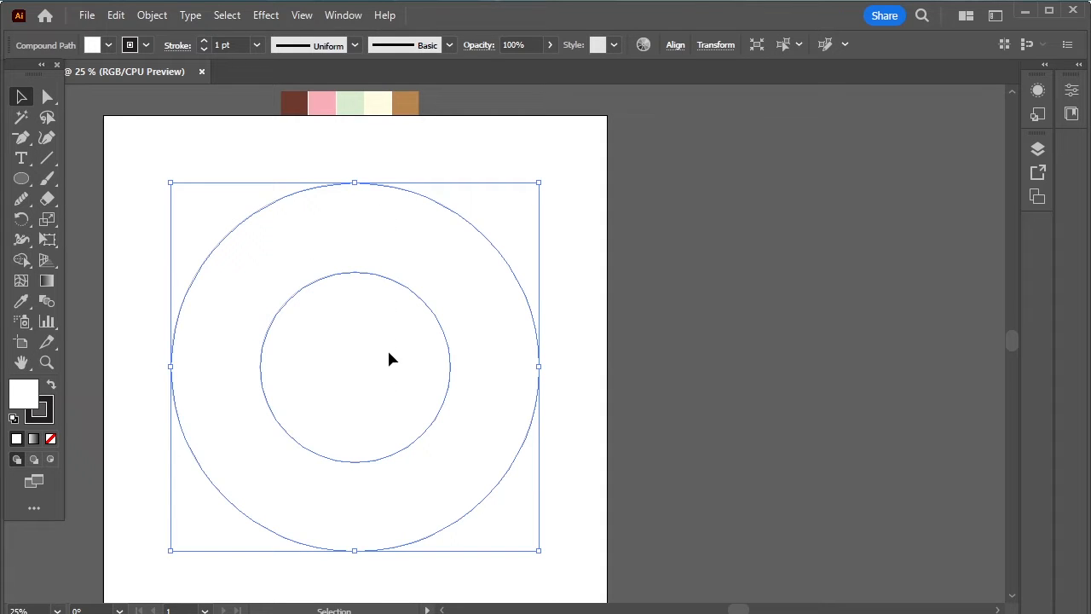
left_click(22, 301)
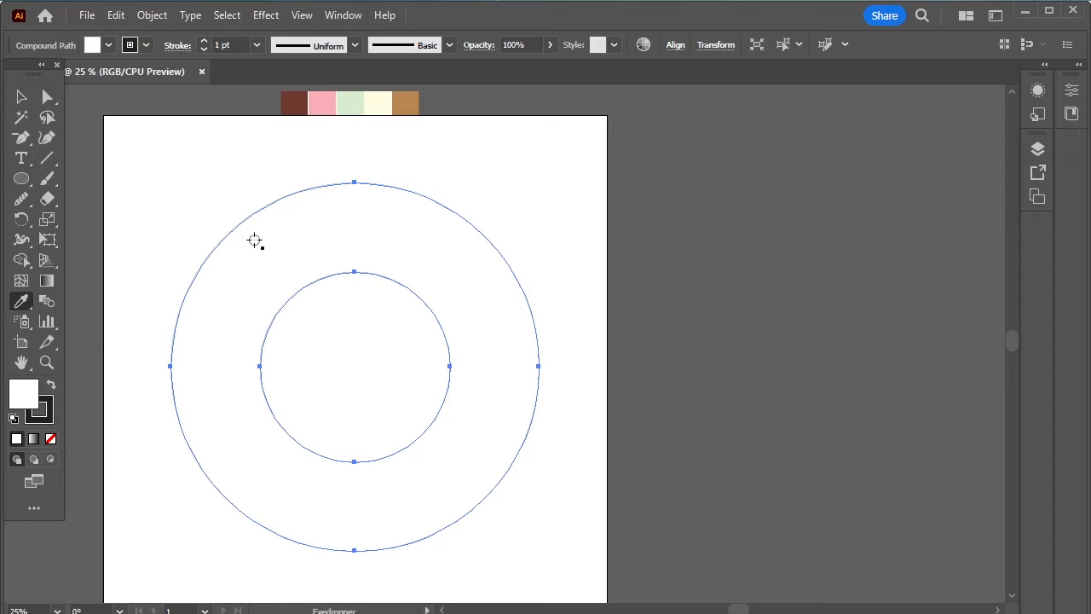
left_click(398, 109)
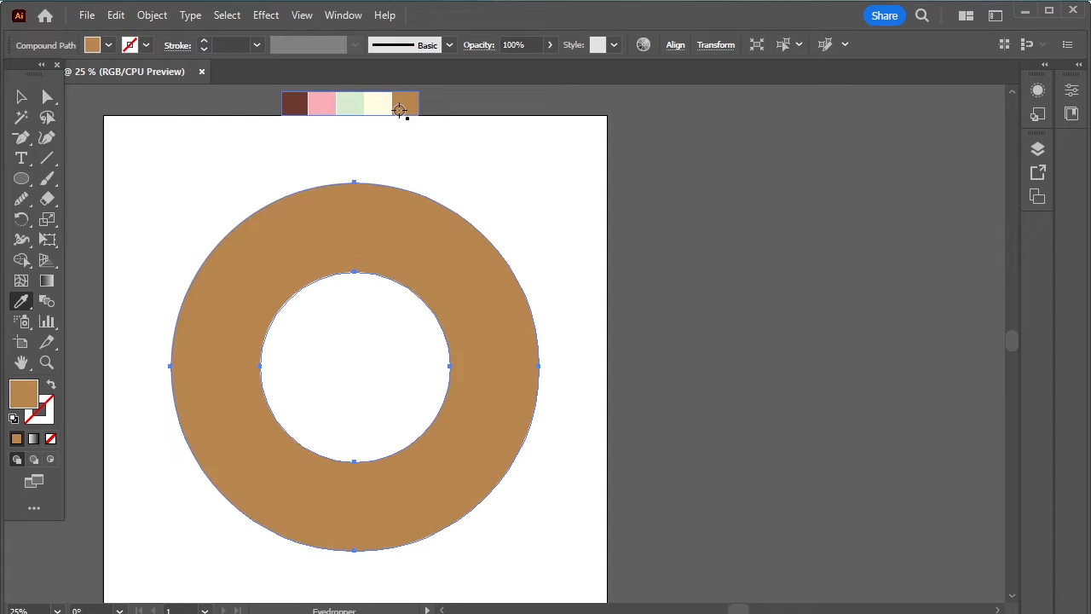
left_click(295, 104)
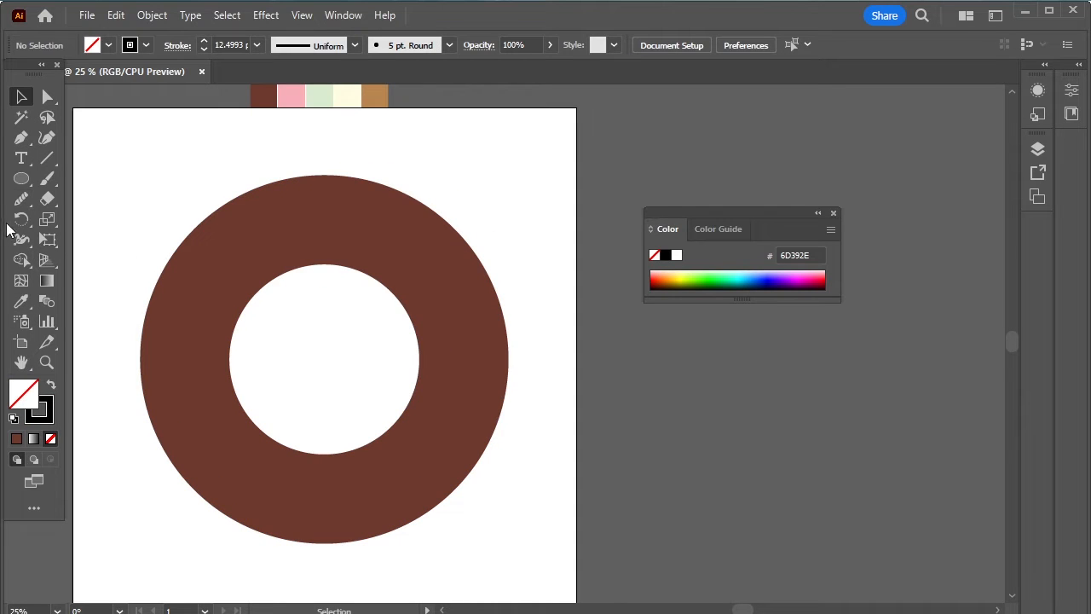
left_click(21, 138)
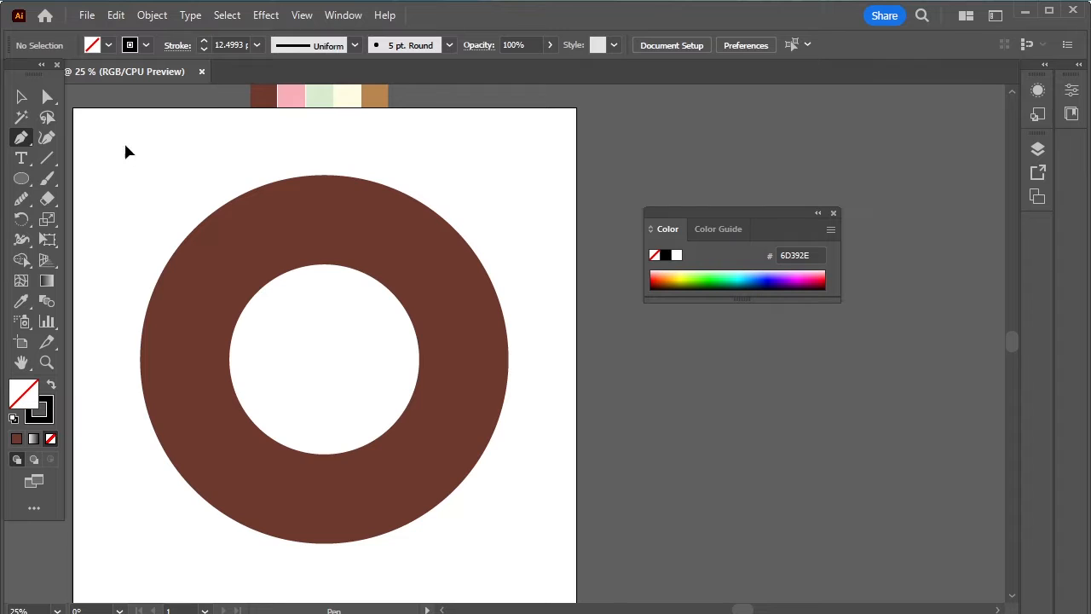
- Draw a straight horizontal line above the donut with the Pen tool
left_click(124, 145)
left_click(360, 145)
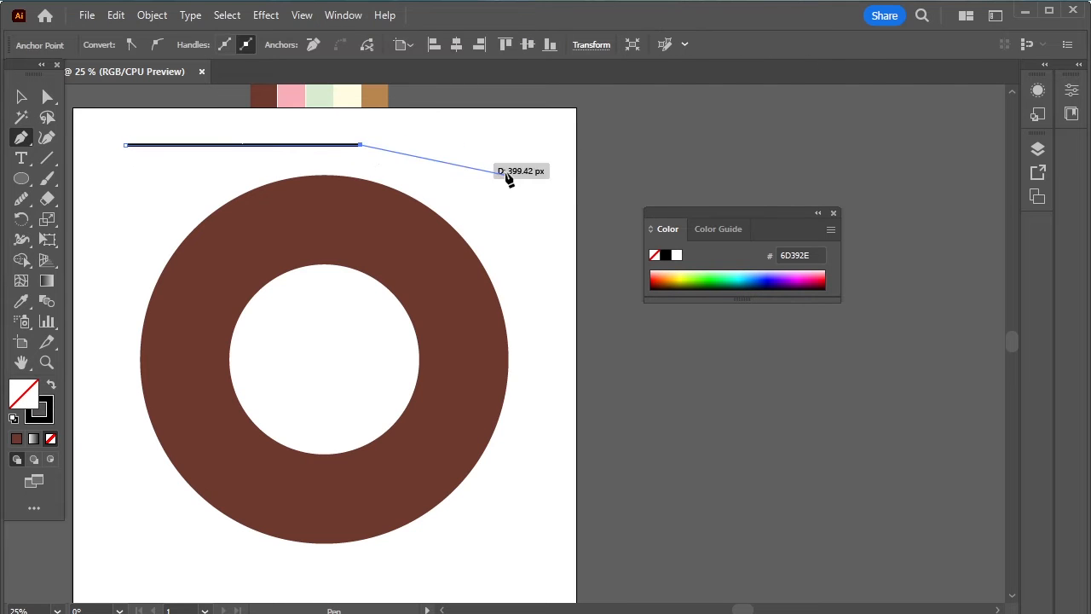
key("Escape")
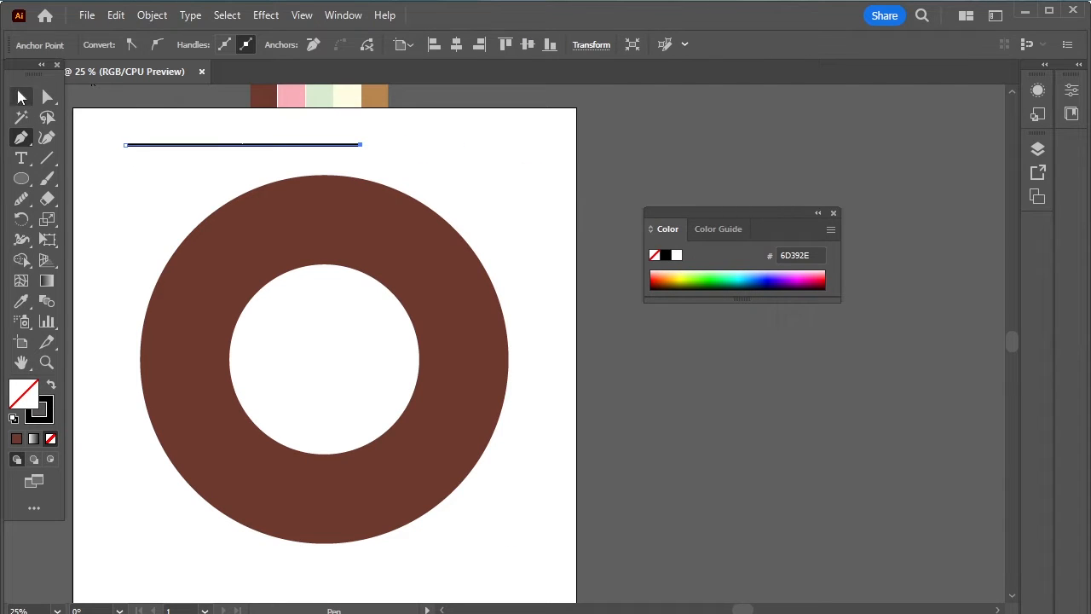
- Apply a Smooth Zig Zag effect with 37 px size and 6 ridges to the line
left_click(266, 15)
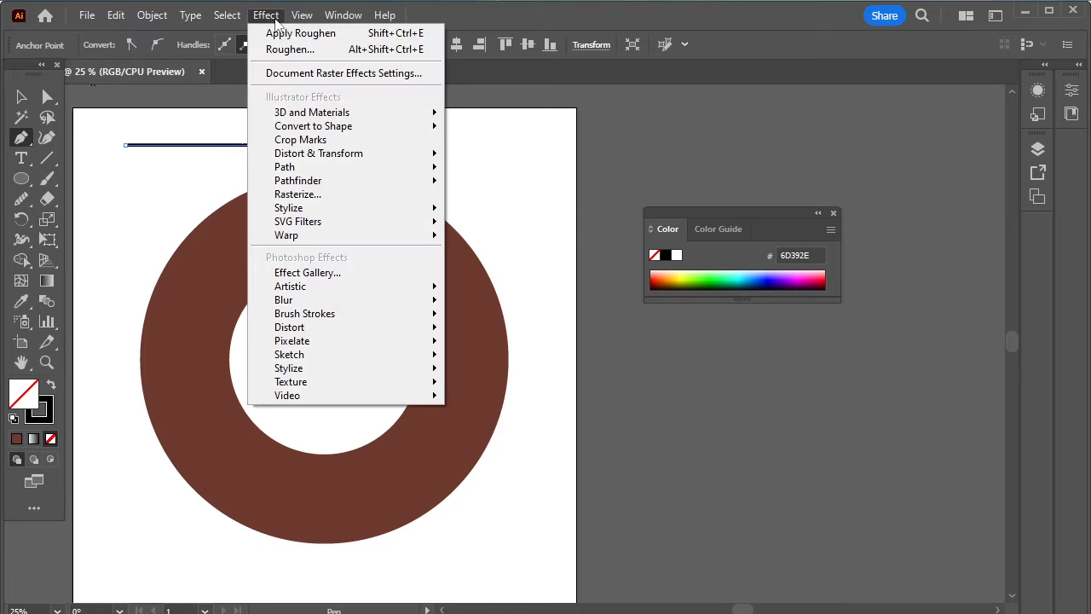
mouse_move(413, 181)
mouse_move(412, 159)
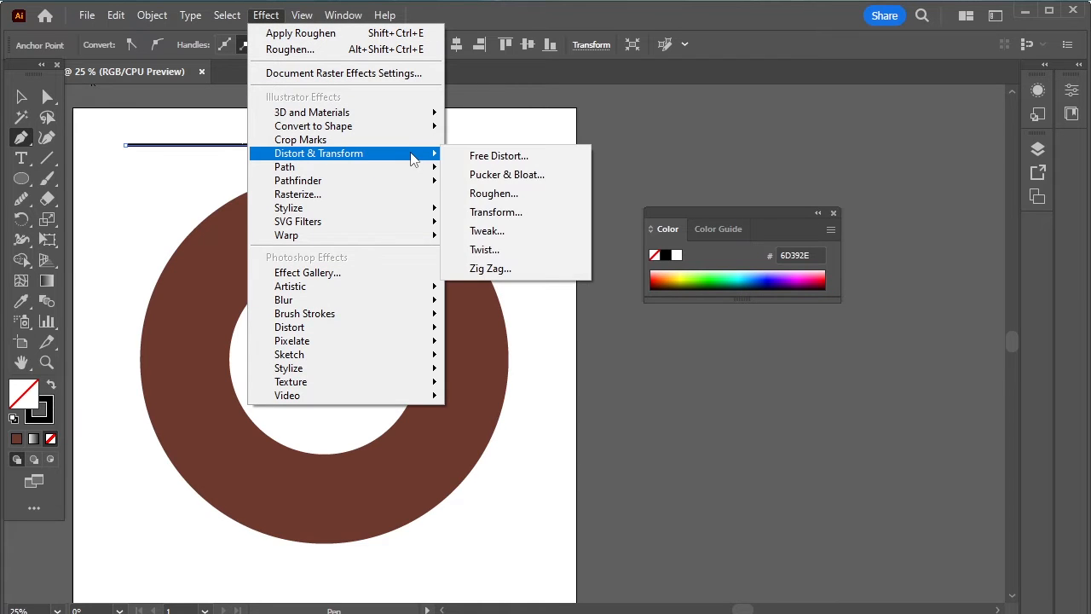
left_click(520, 267)
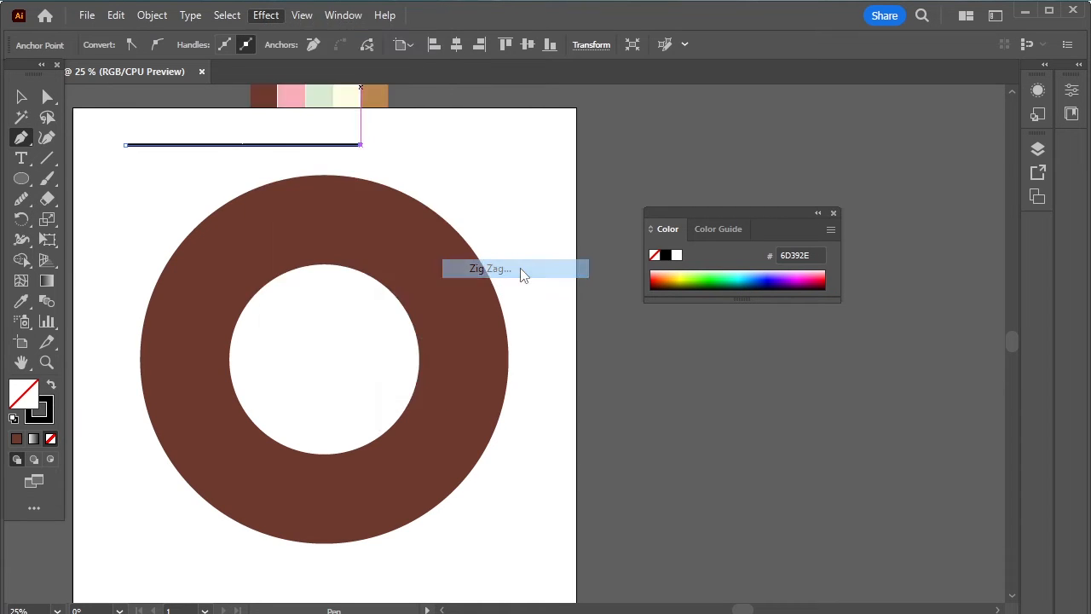
left_click_drag(509, 296, 577, 127)
left_click(570, 296)
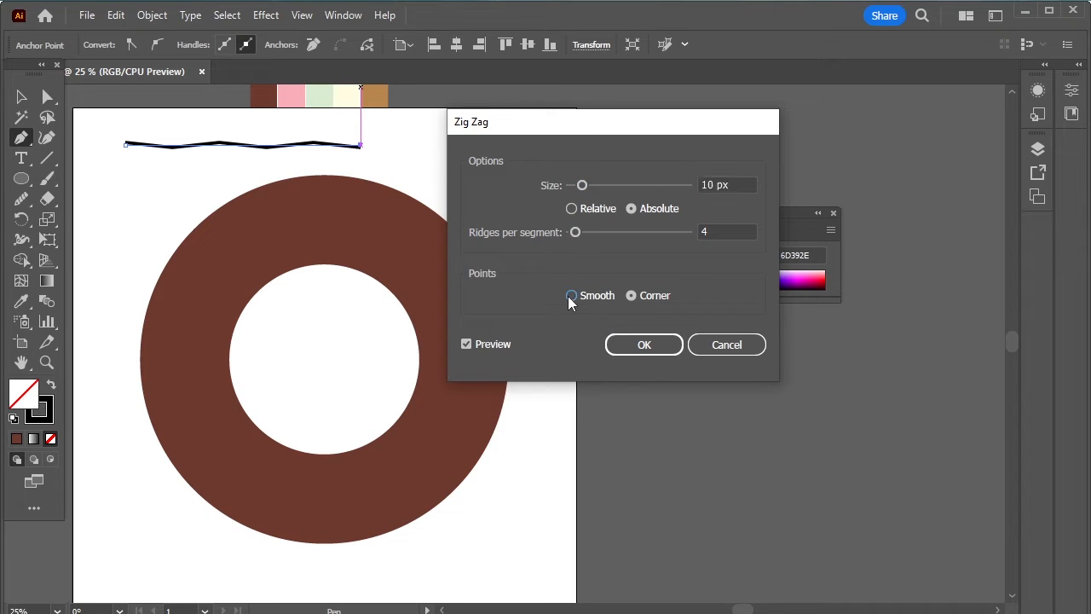
left_click(741, 184)
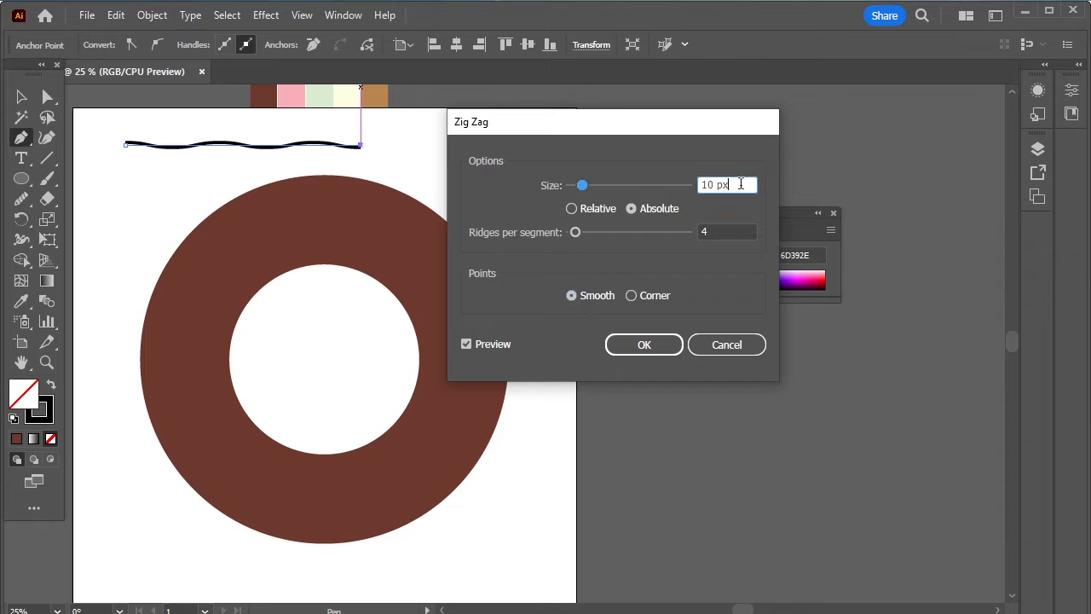
scroll(741, 184, "up", 20)
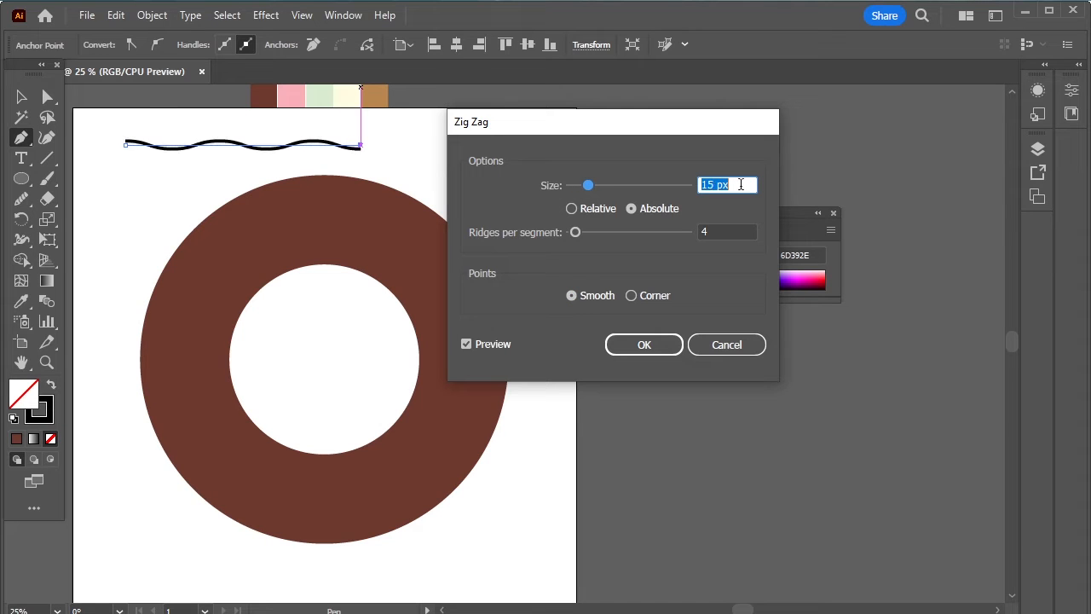
scroll(741, 184, "up", 6)
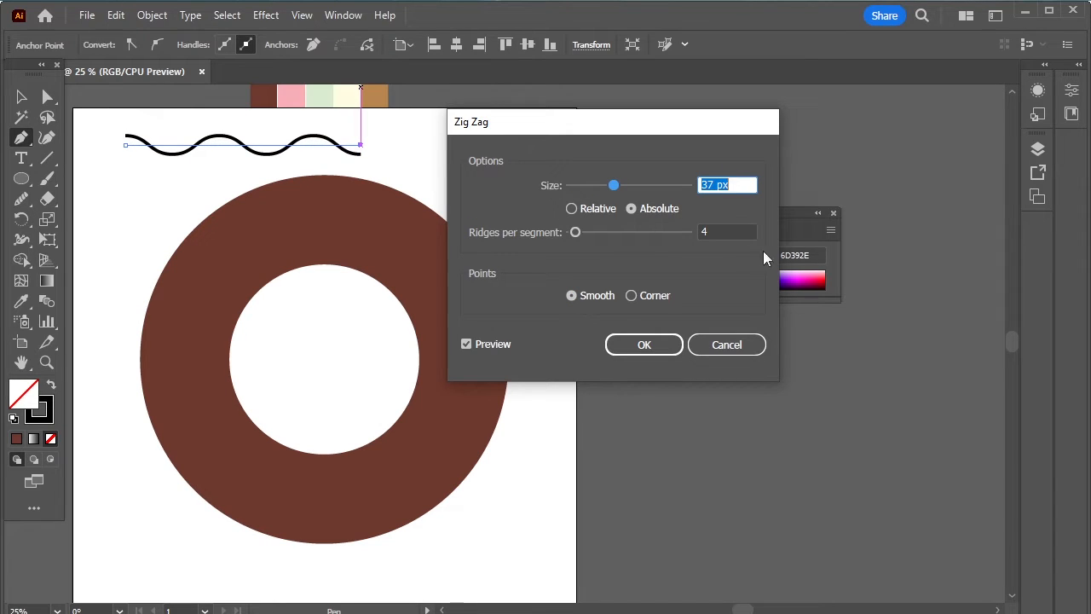
left_click(733, 232)
scroll(731, 233, "up", 3)
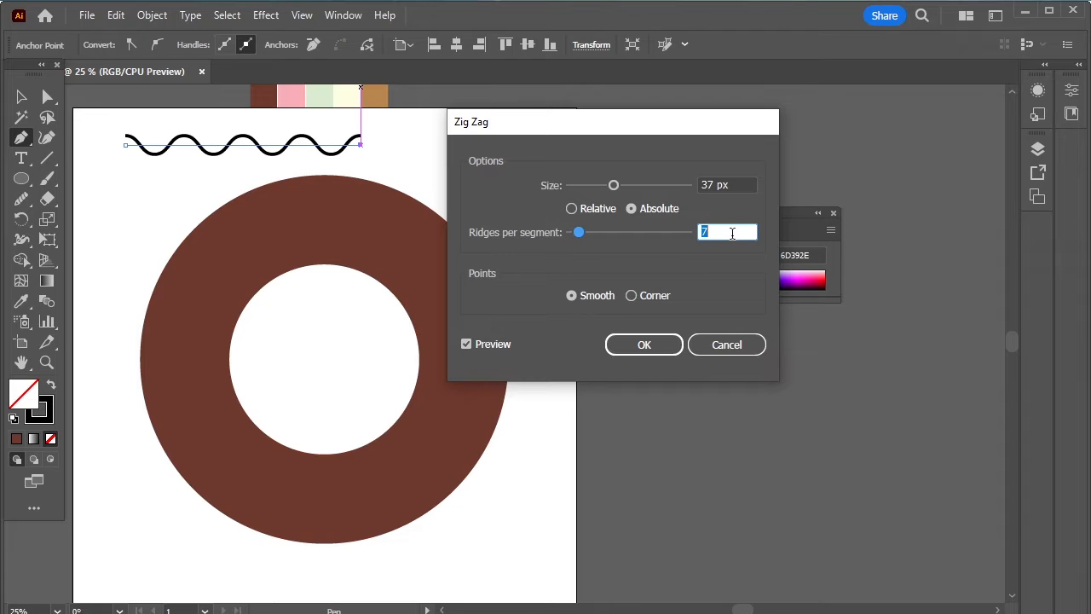
scroll(731, 233, "down", 1)
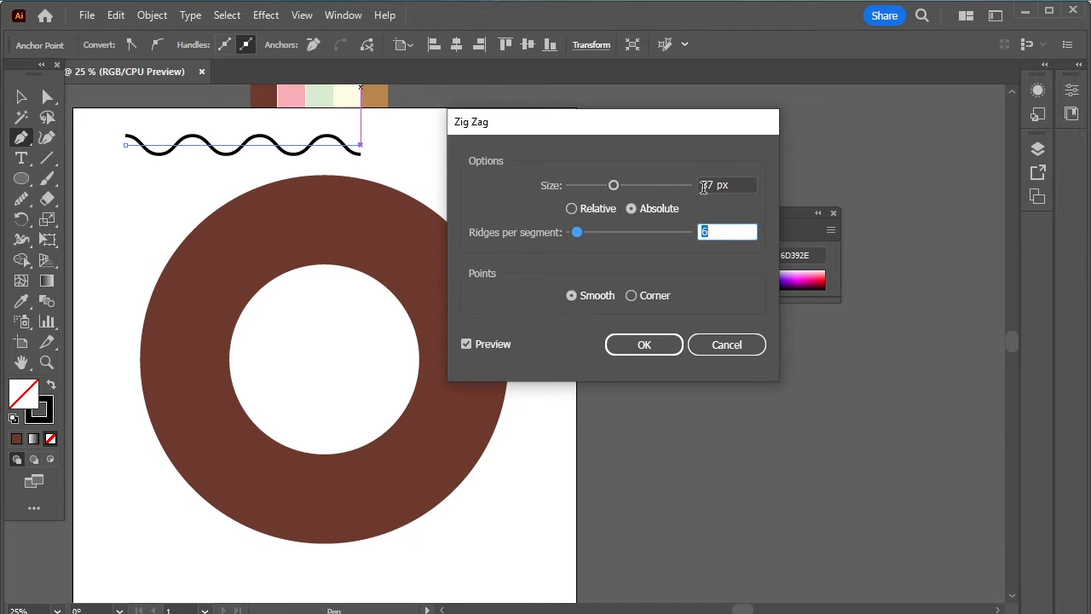
left_click(670, 342)
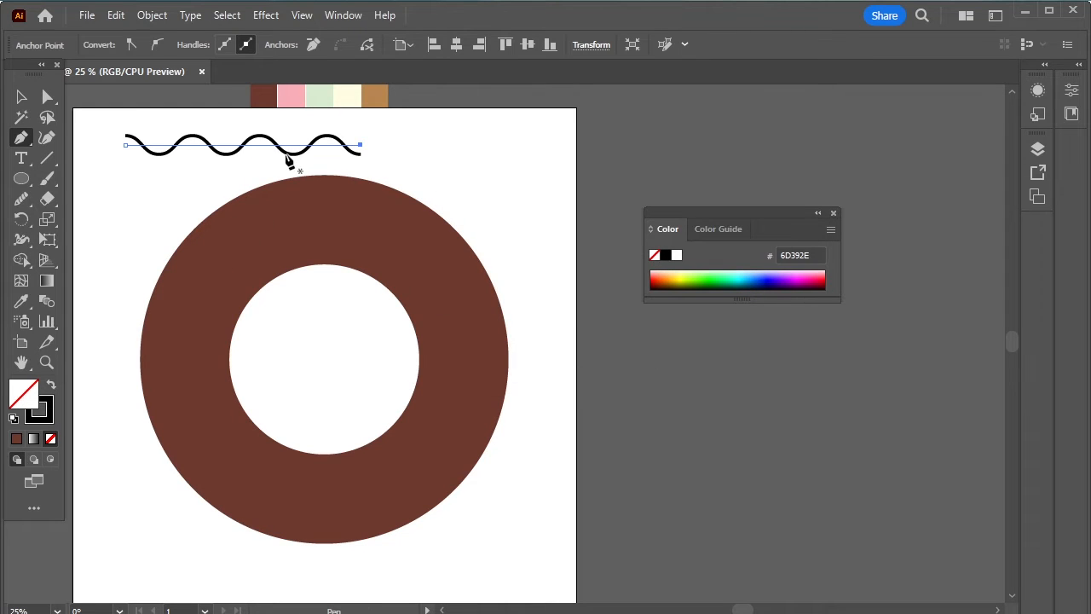
- Expand the wave into a real path, move it onto the ring's lower half and stretch it wider
left_click(21, 96)
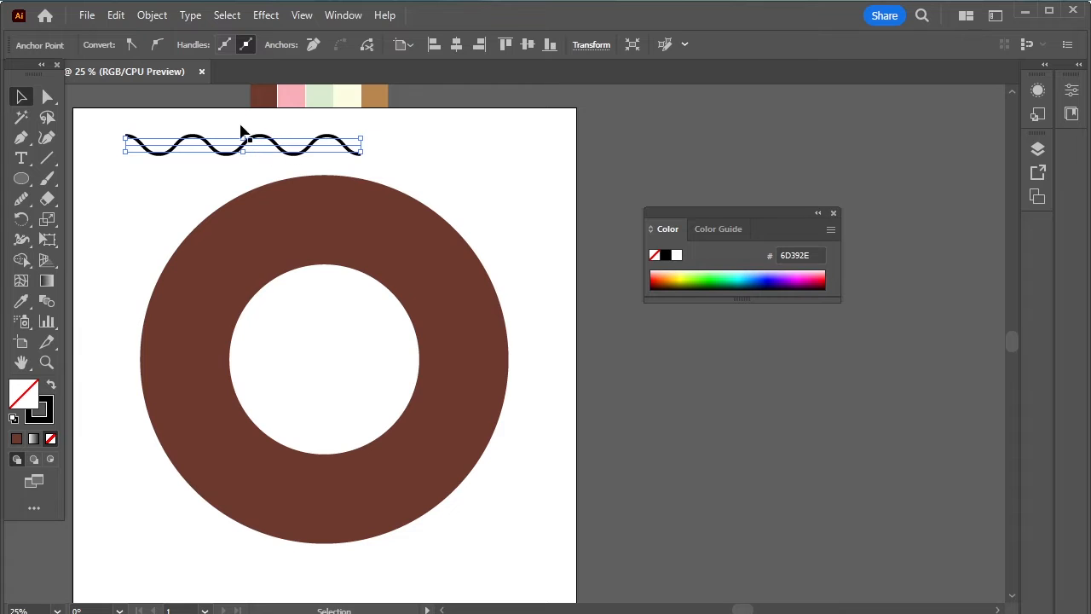
left_click(161, 19)
left_click(243, 251)
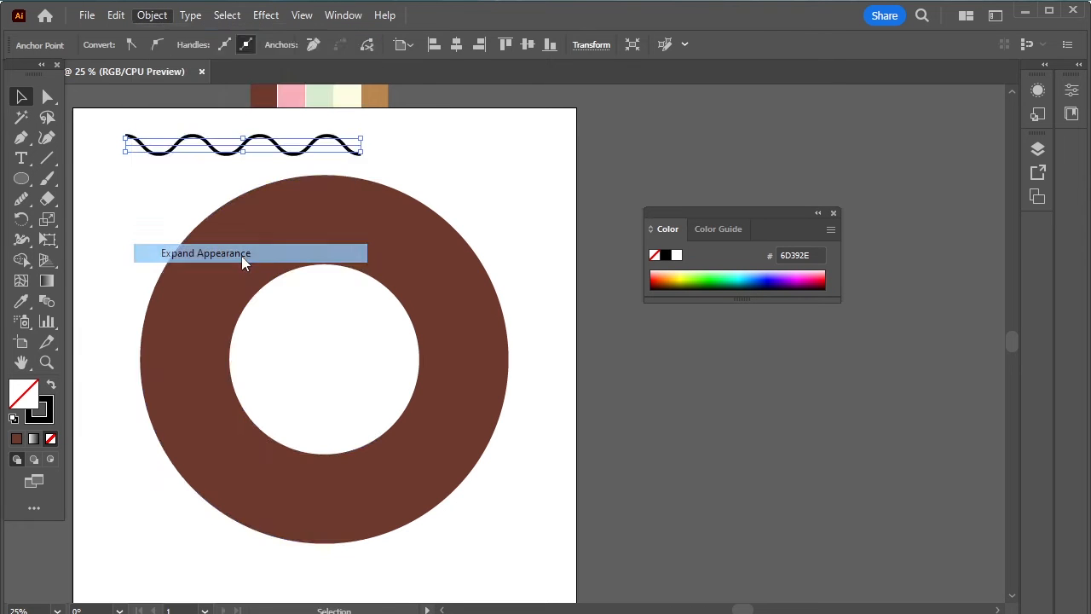
left_click_drag(279, 152, 333, 482)
left_click_drag(408, 478, 464, 482)
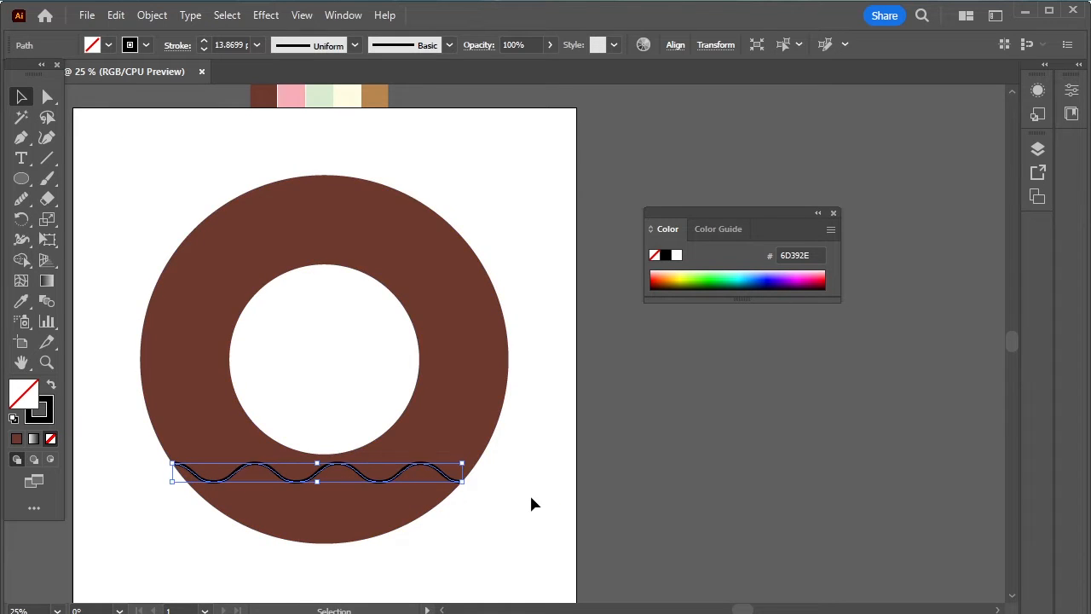
- Select both the ring and the wavy line together
left_click(529, 495)
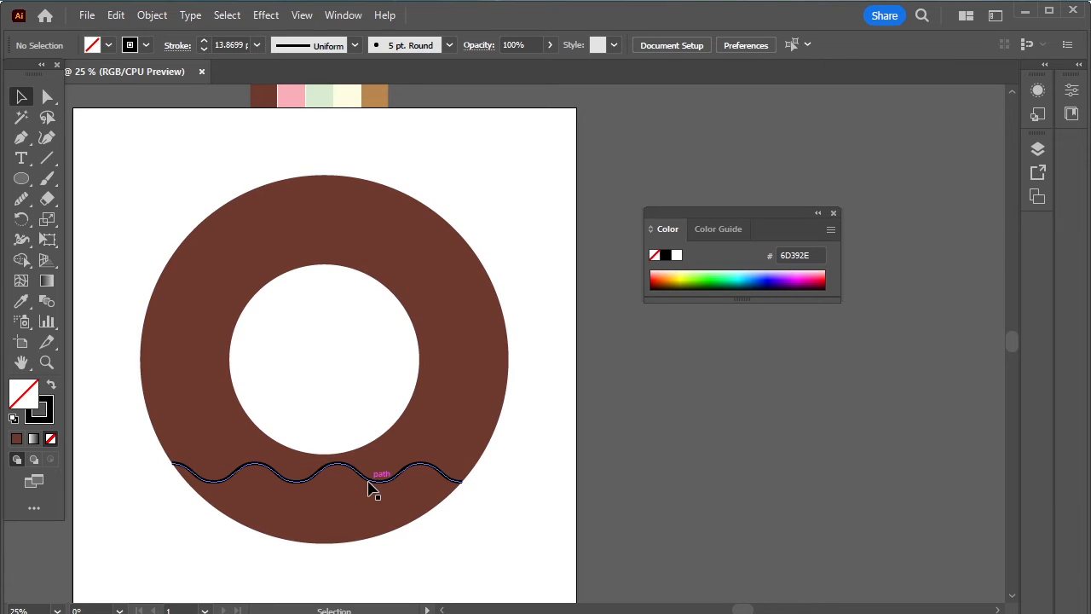
left_click_drag(503, 501, 201, 279)
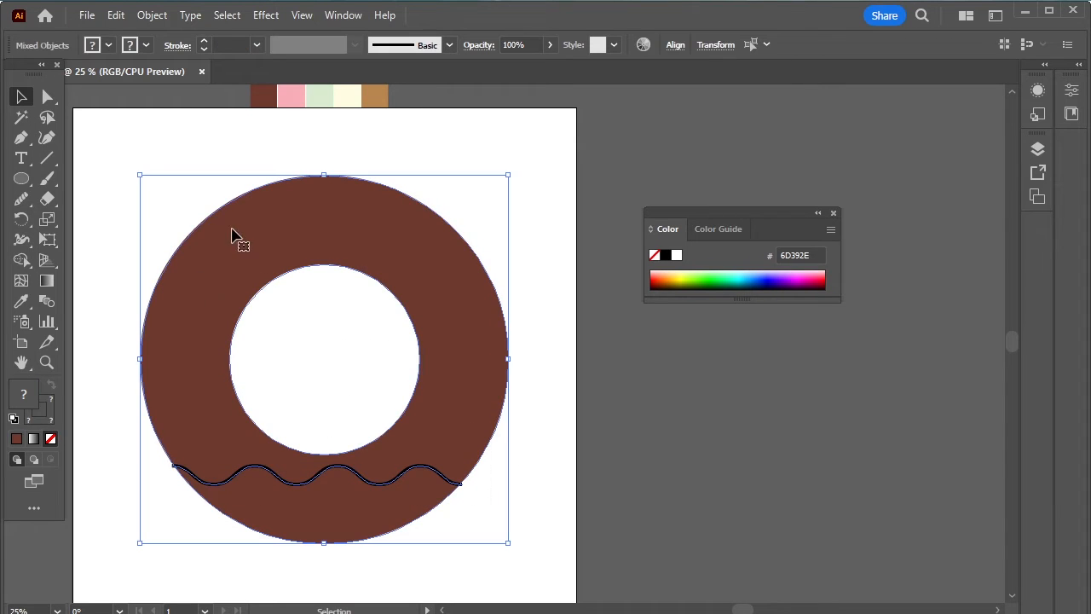
left_click(343, 15)
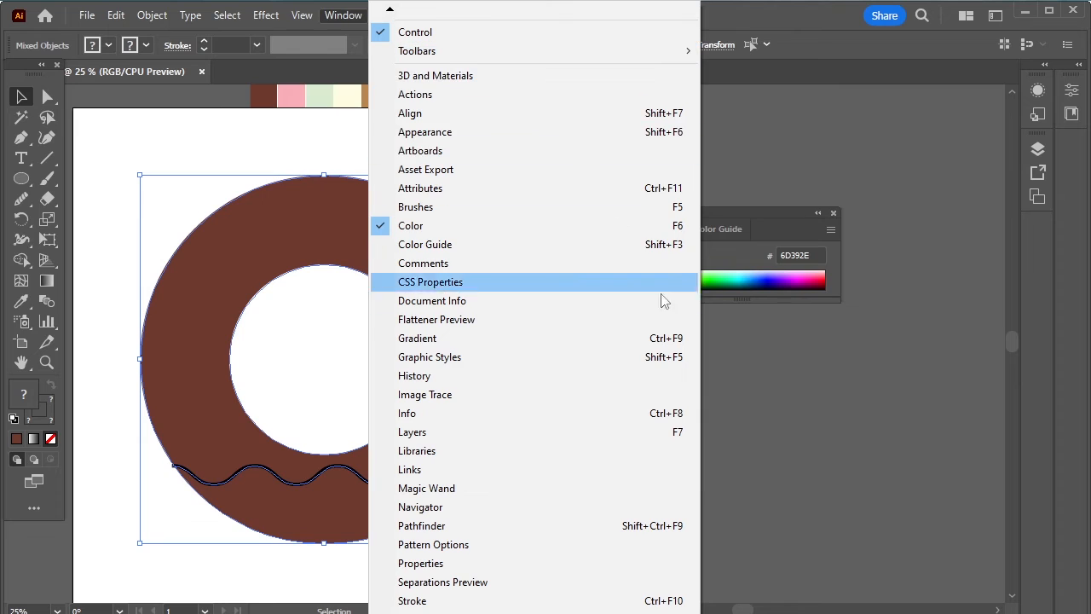
- Divide the ring along the wave with Pathfinder and ungroup the pieces
left_click(567, 527)
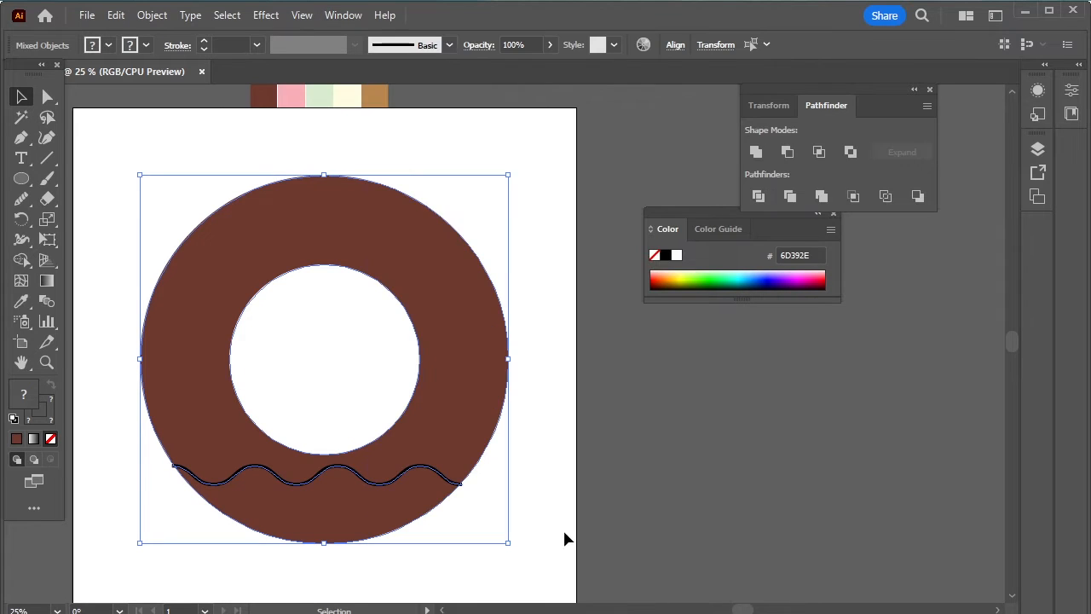
left_click(758, 197)
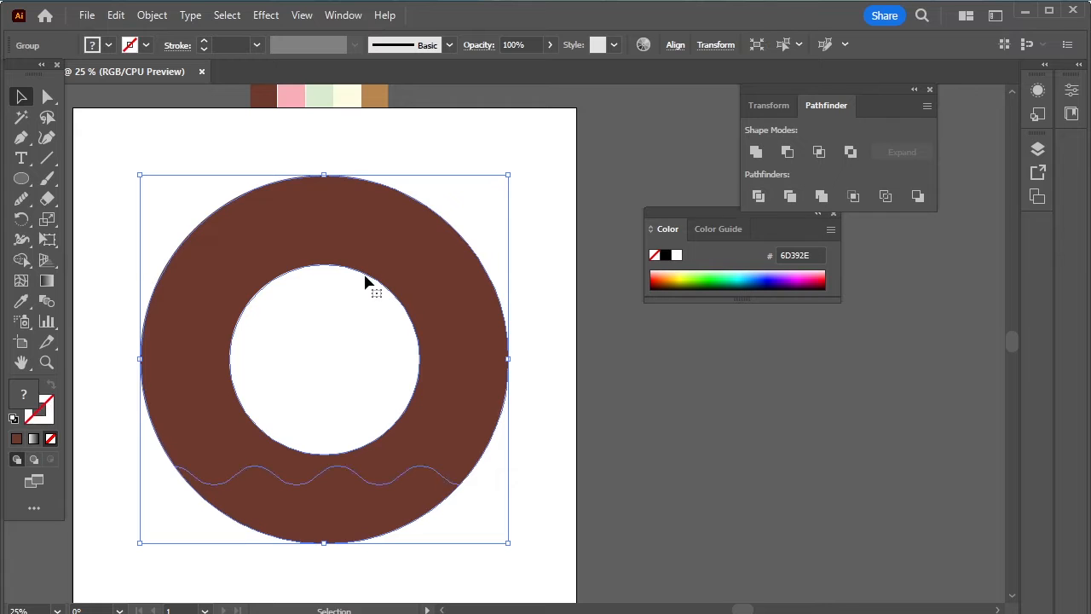
right_click(298, 186)
left_click(400, 412)
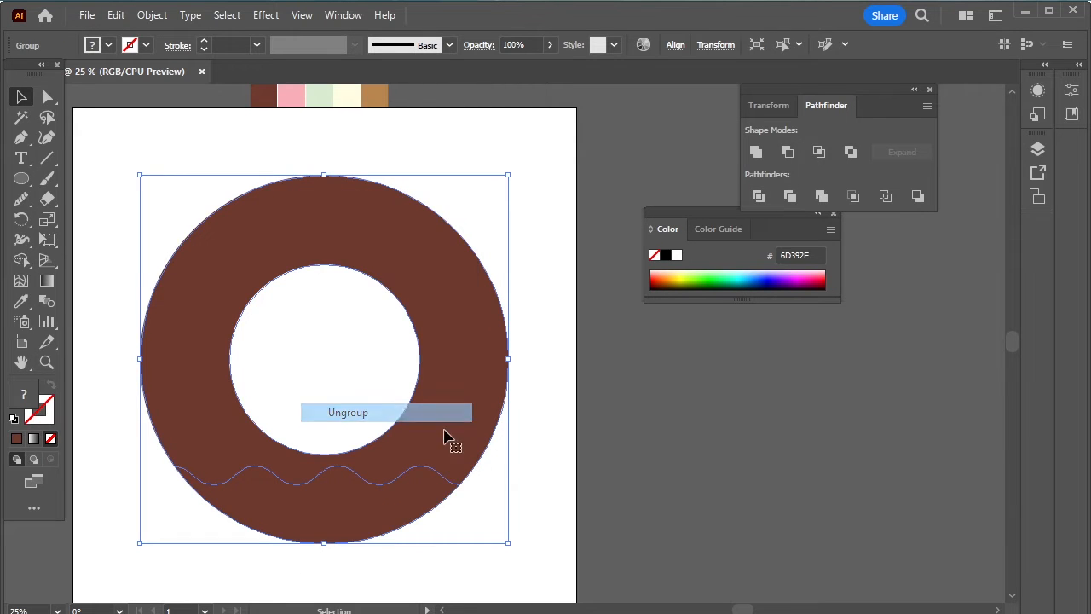
- Delete the ring piece below the wave and select the remaining donut
left_click(597, 489)
left_click(422, 497)
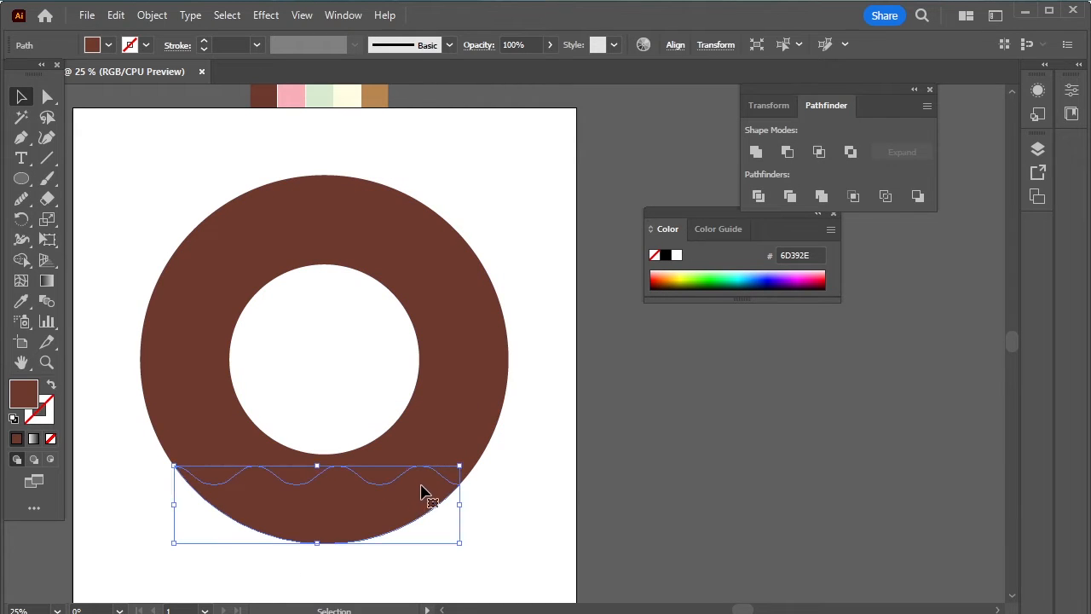
key("Delete")
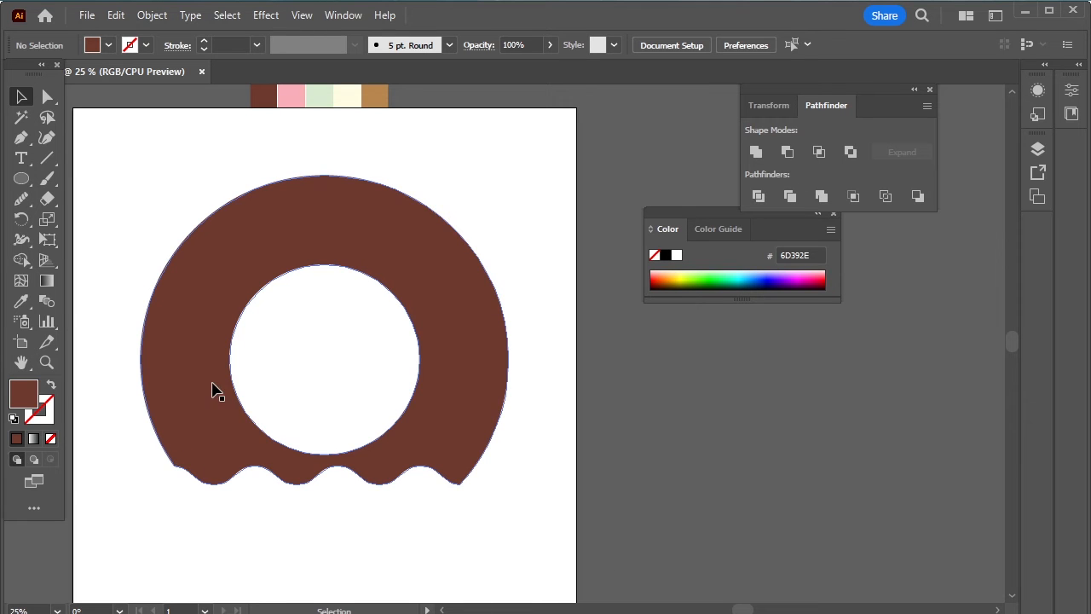
left_click(239, 249)
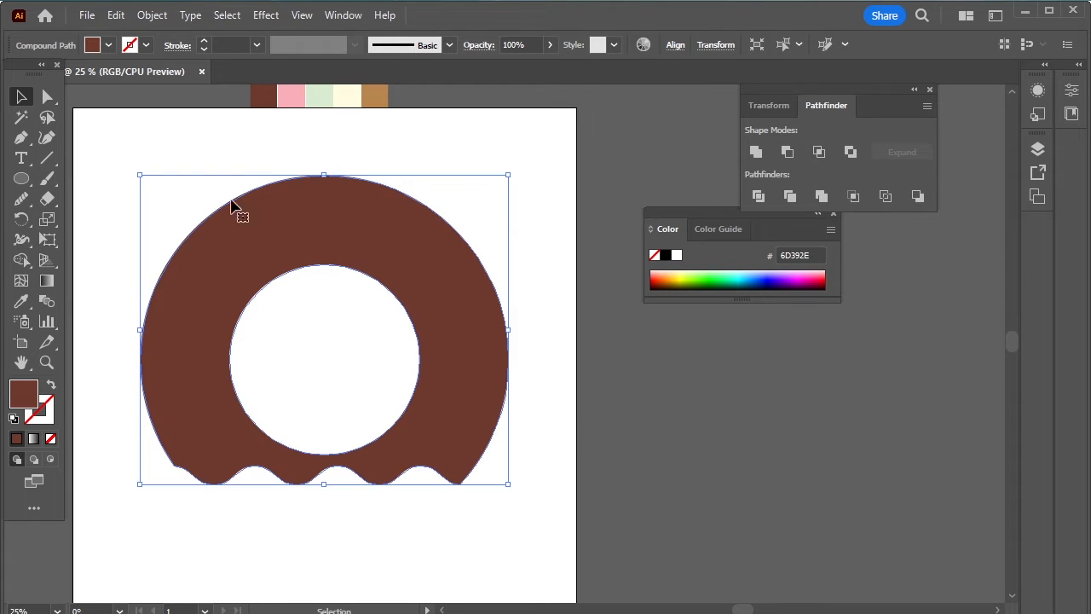
left_click(155, 16)
- Offset the donut path by 21 px and fill the offset copy black
mouse_move(250, 437)
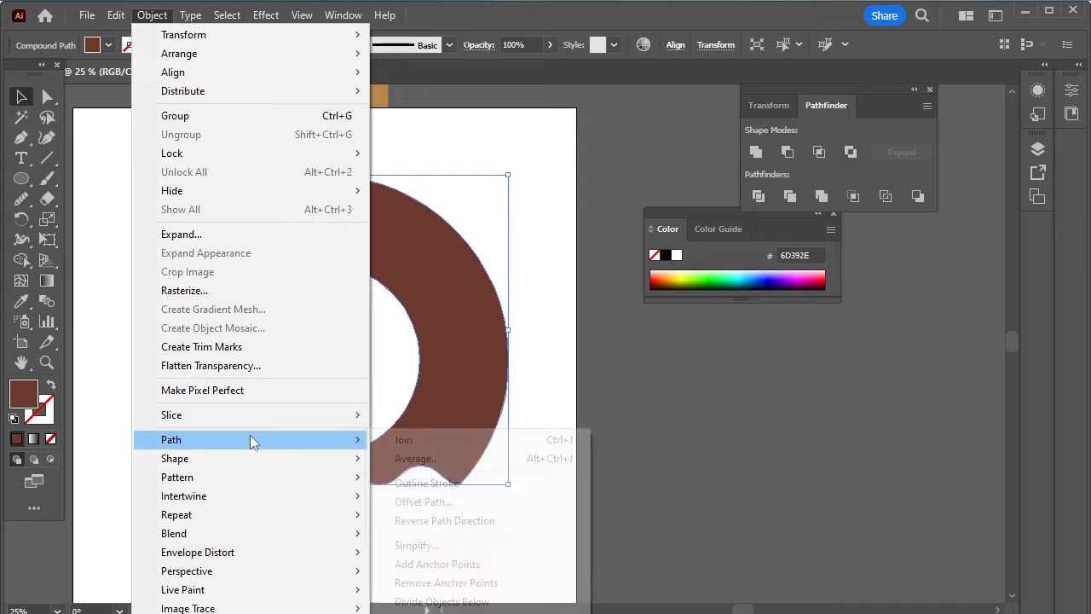
left_click(452, 502)
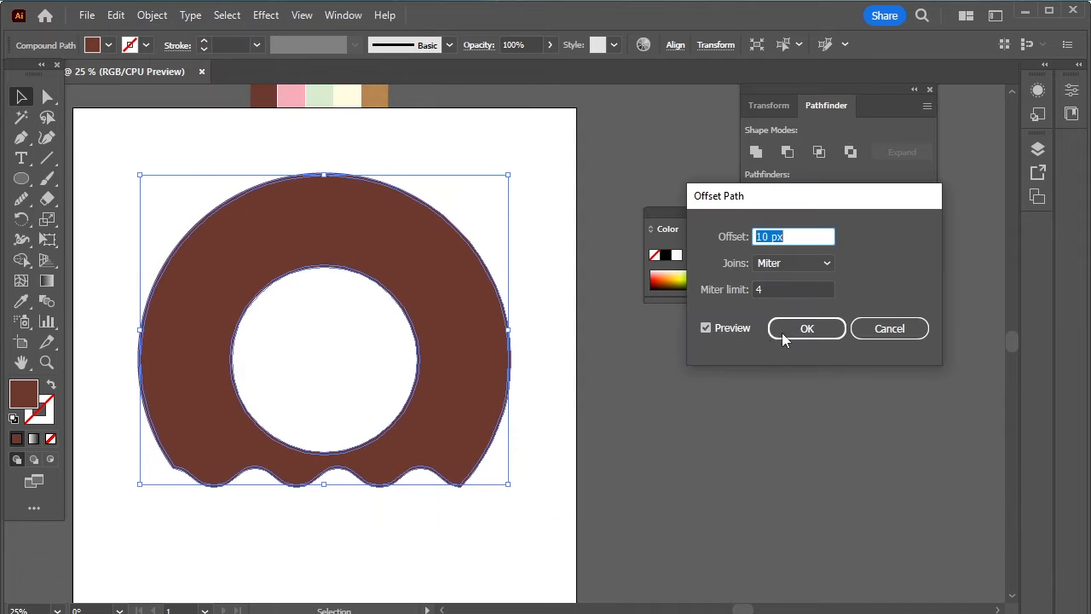
key("Up")
key("Up")
key("Up")
key("Up")
key("Up")
key("Up")
key("Up")
key("Up")
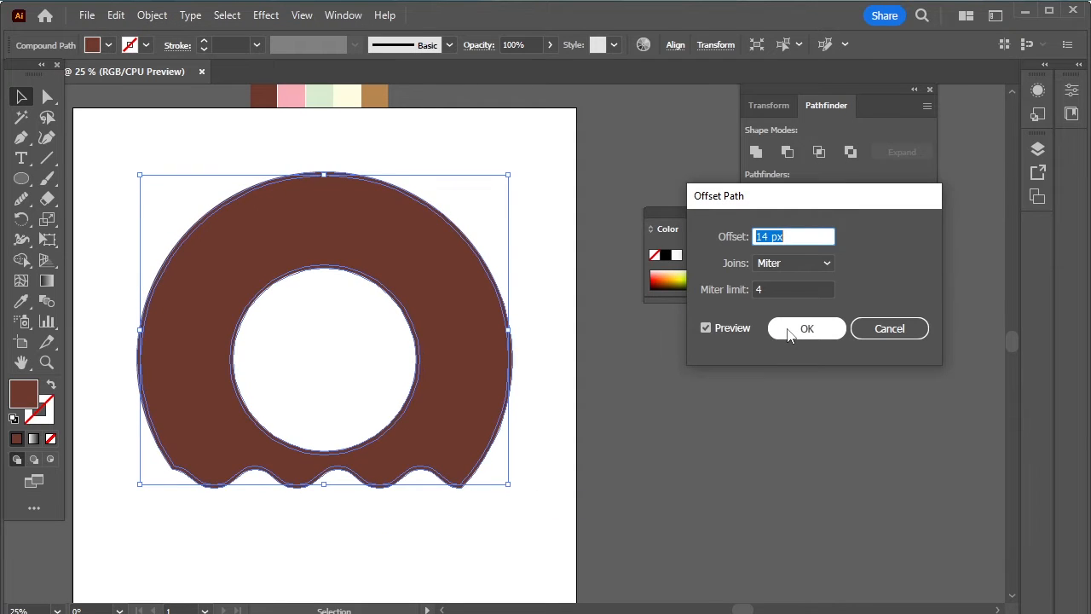
key("Up")
key("Up")
key("Up")
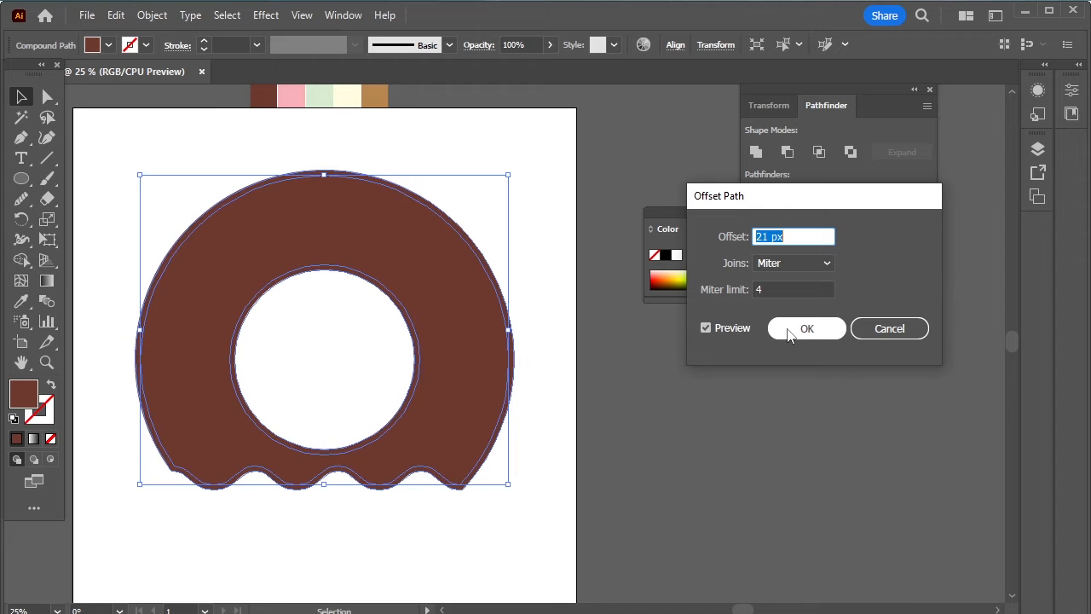
left_click(786, 338)
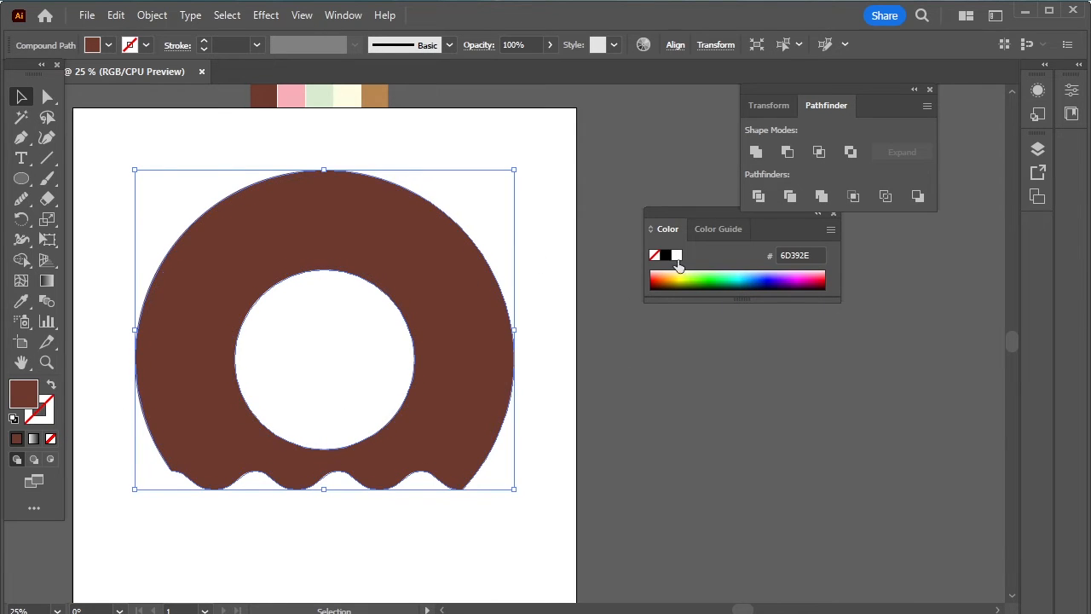
left_click(666, 259)
left_click(555, 332)
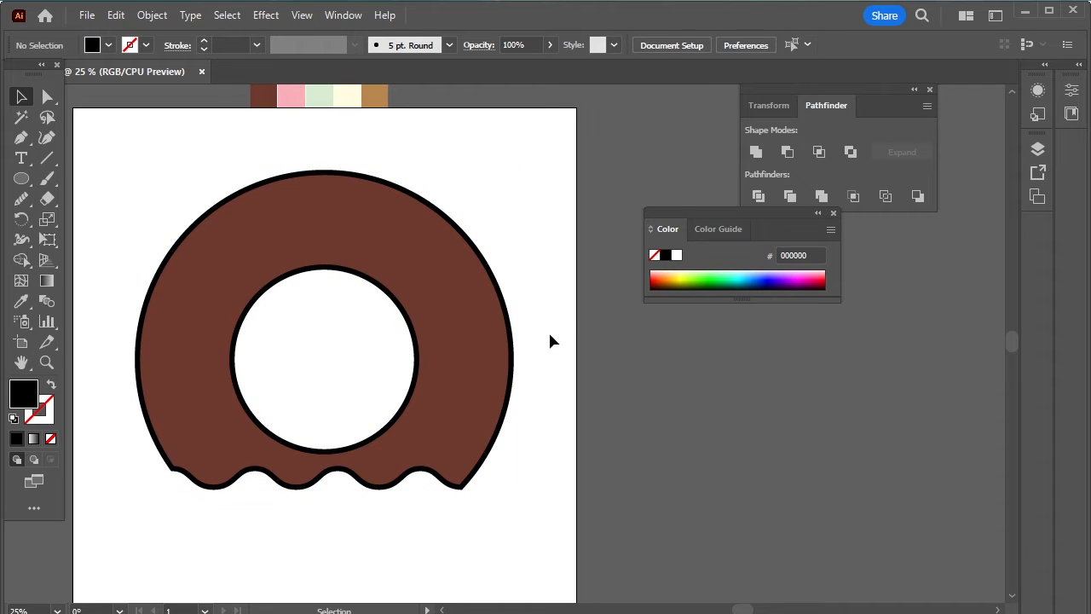
left_click(21, 160)
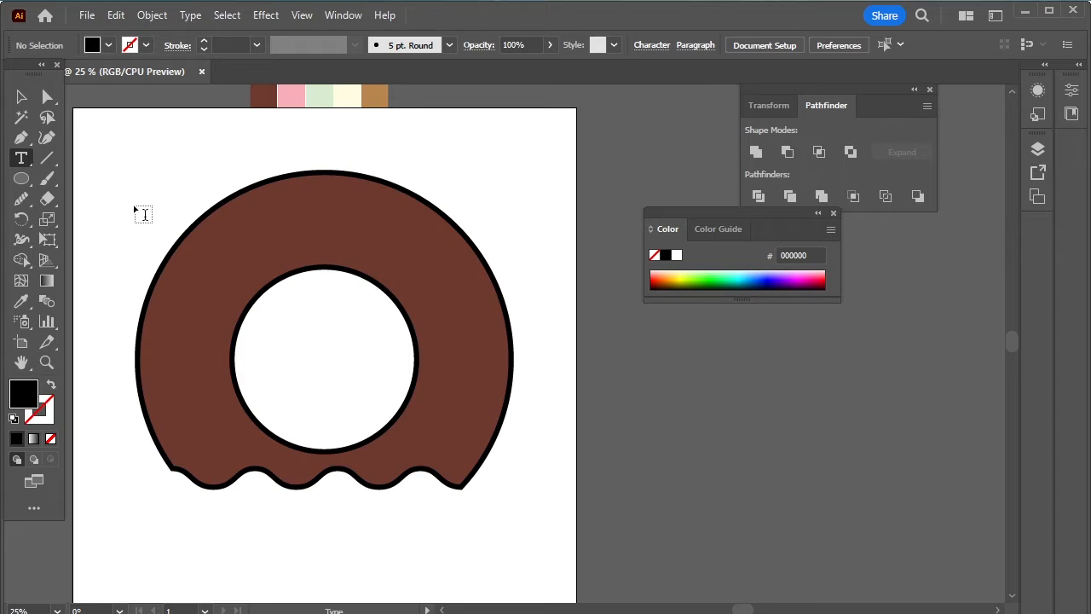
- Add 'DONUT' text in Attack Graffiti, enlarge it and place it below the donut
left_click(143, 210)
left_click(22, 96)
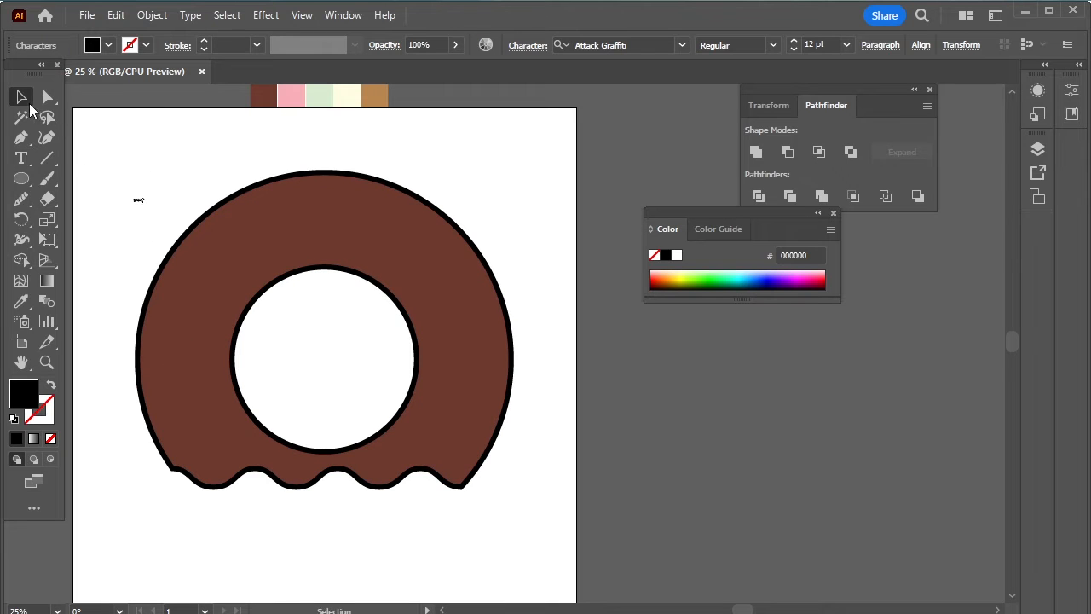
left_click_drag(147, 207, 275, 341)
mouse_move(179, 220)
left_mouse_down()
mouse_move(337, 385)
mouse_move(333, 358)
mouse_move(499, 214)
mouse_move(380, 483)
mouse_move(342, 440)
mouse_move(329, 537)
left_mouse_up()
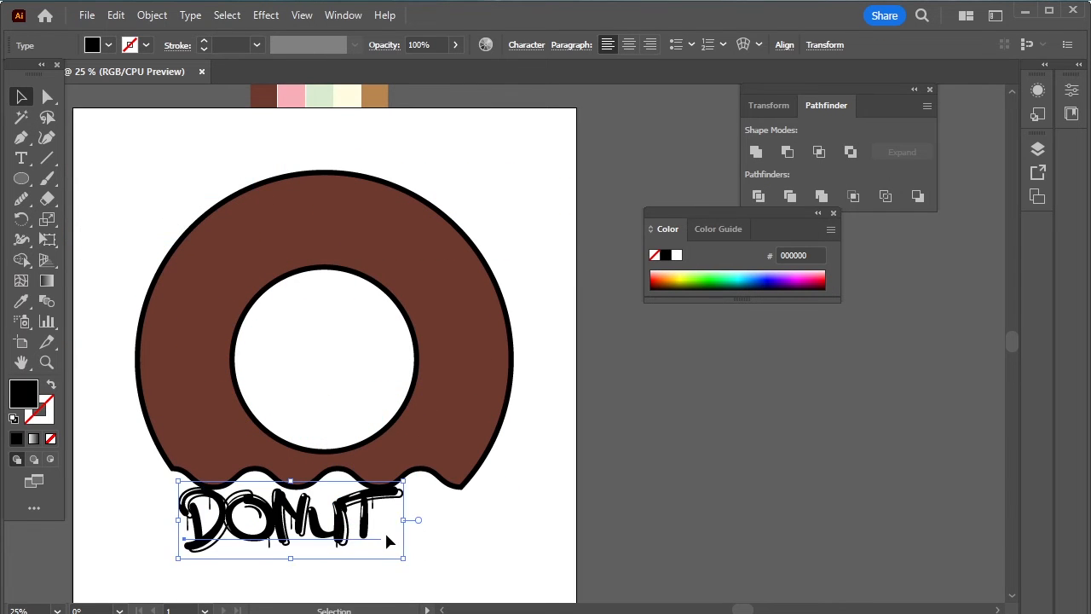
- Color the DONUT text with the pink swatch and convert it to outlines
key("i")
left_click(291, 96)
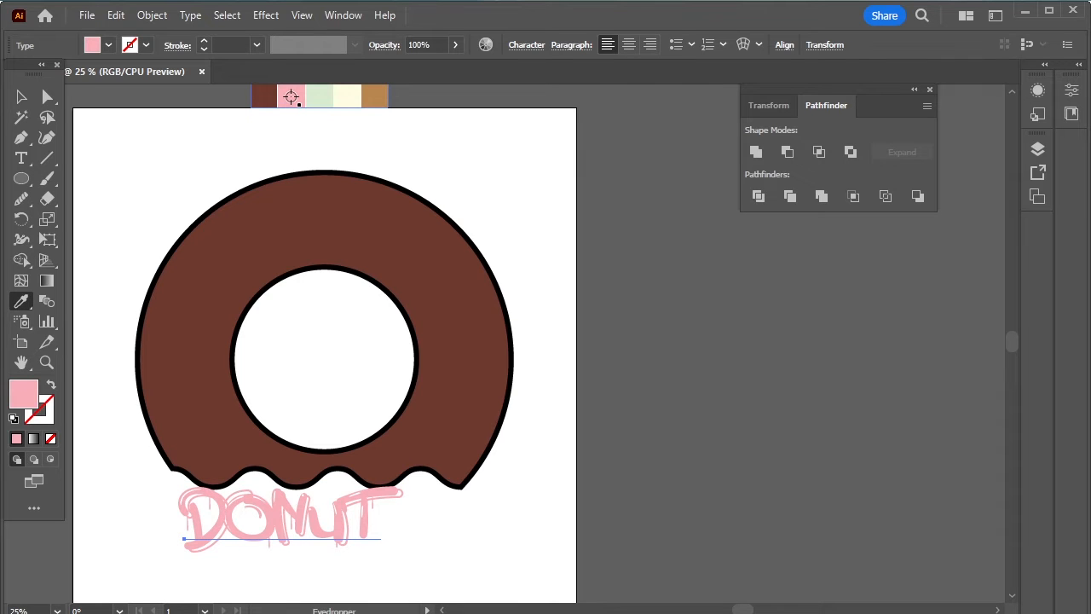
key("v")
right_click(361, 492)
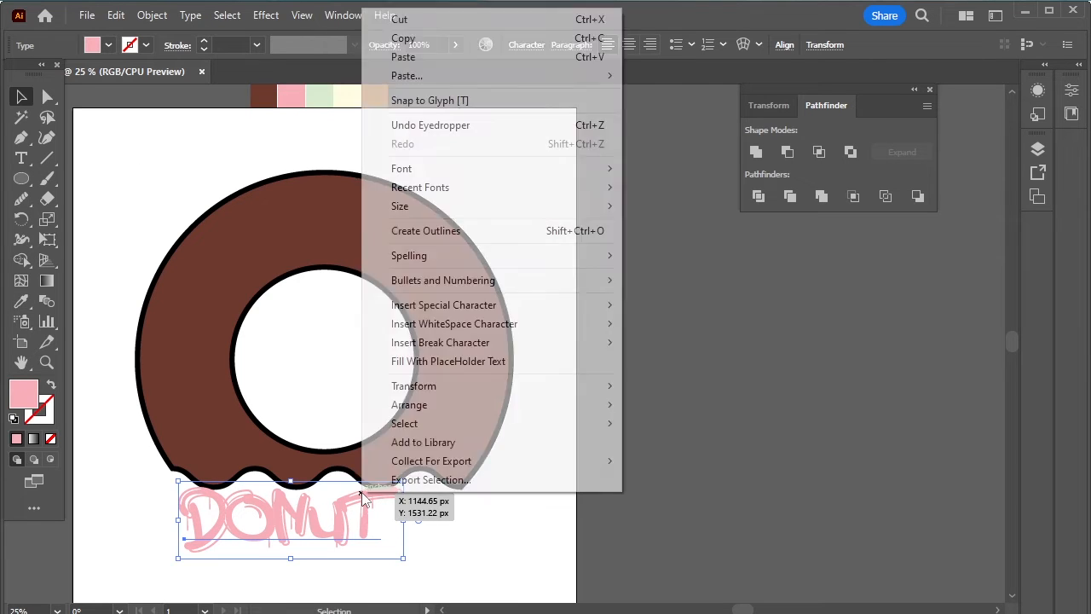
left_click(477, 235)
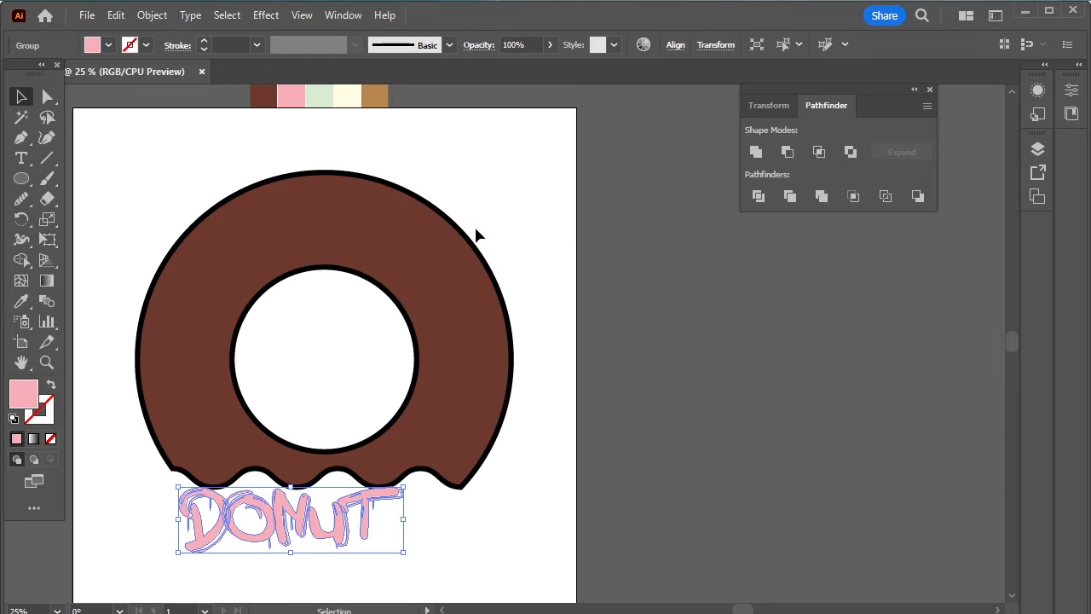
left_click(506, 548)
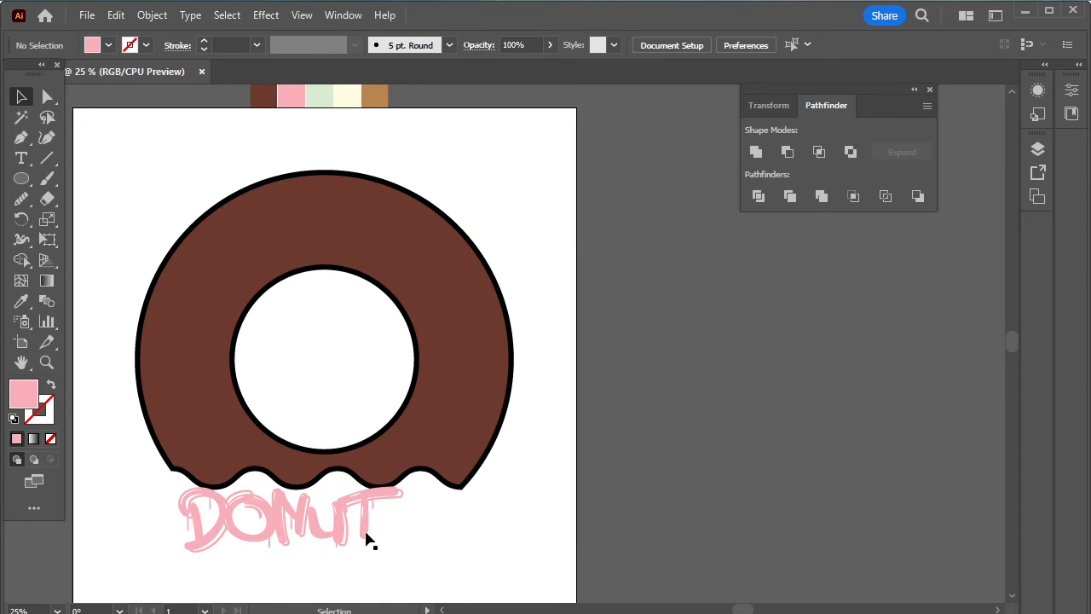
- Give the DONUT lettering a 17 px offset path filled black
left_click(341, 522)
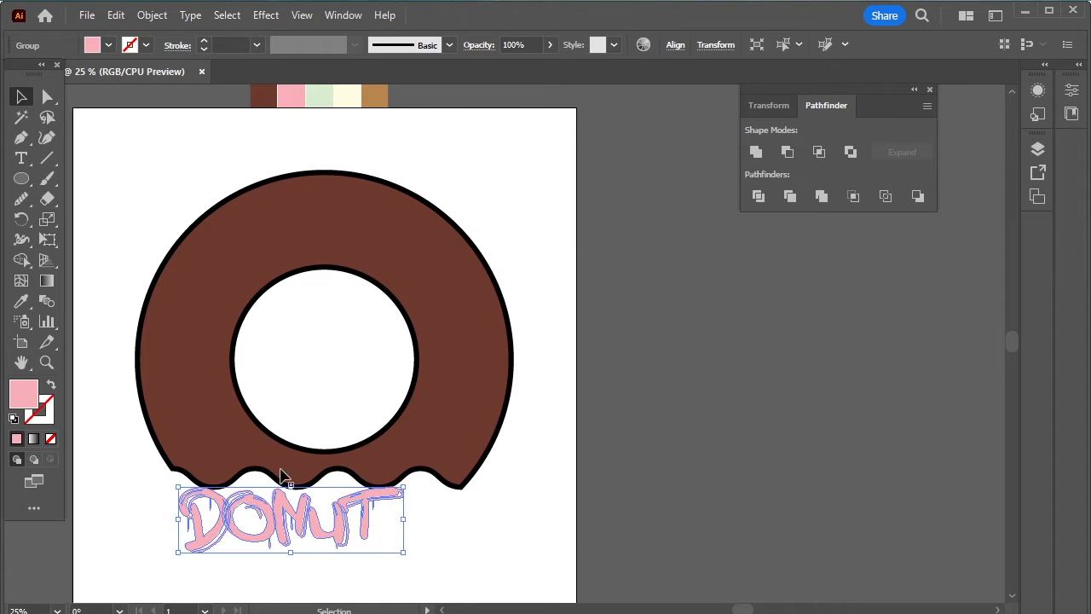
left_click(155, 12)
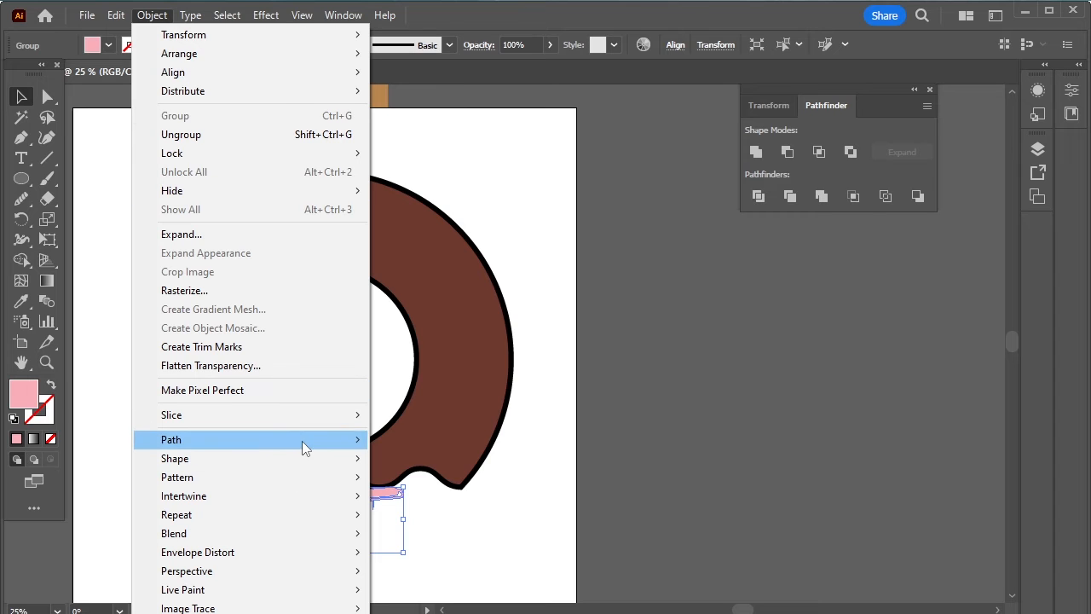
mouse_move(302, 441)
left_click(508, 500)
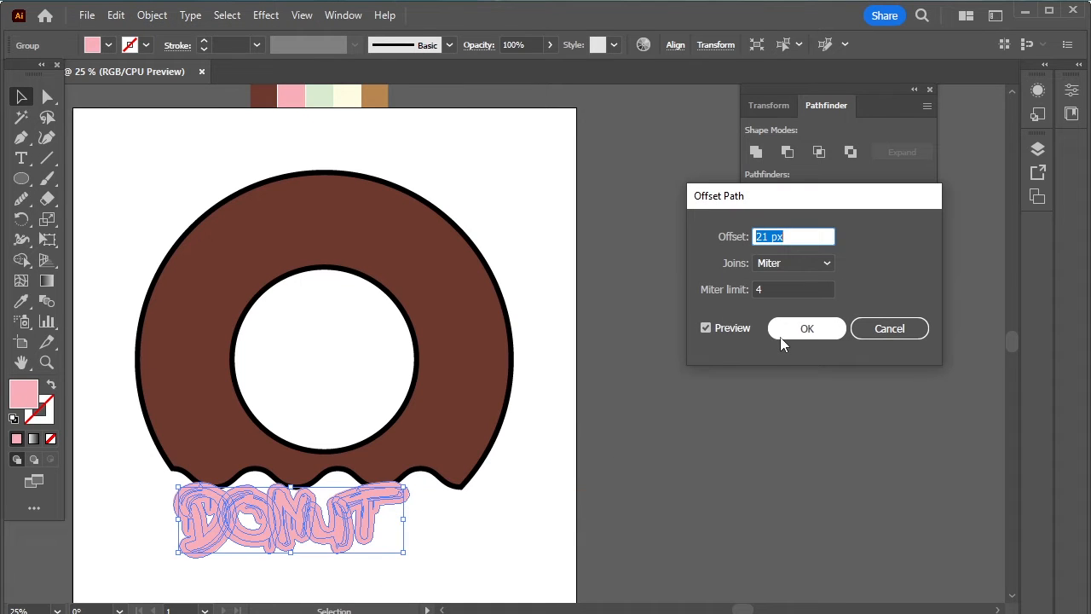
key("Down")
key("Down")
key("Down")
key("Down")
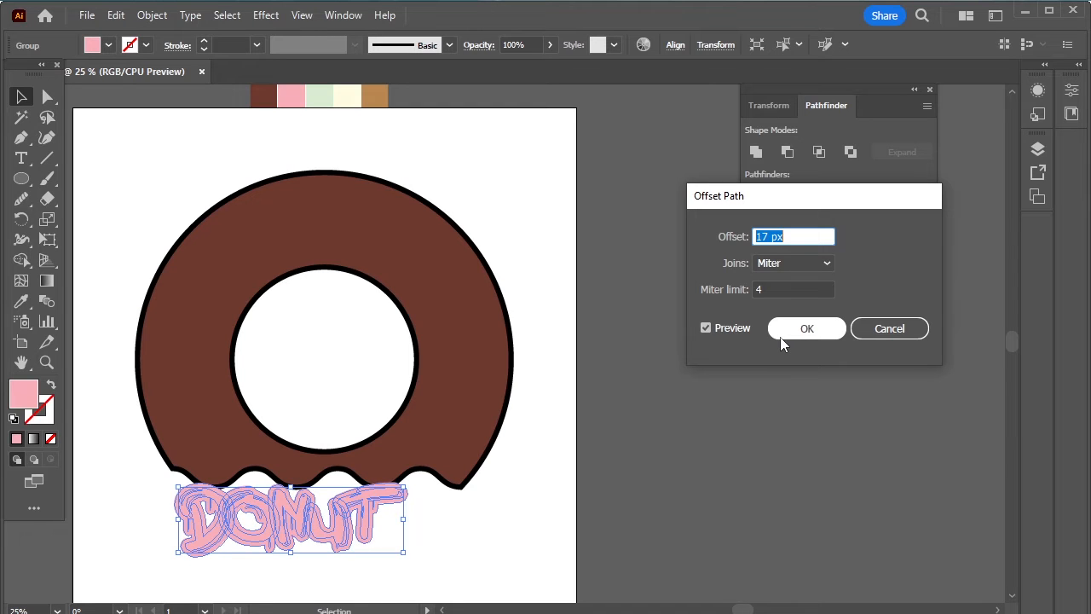
left_click(782, 339)
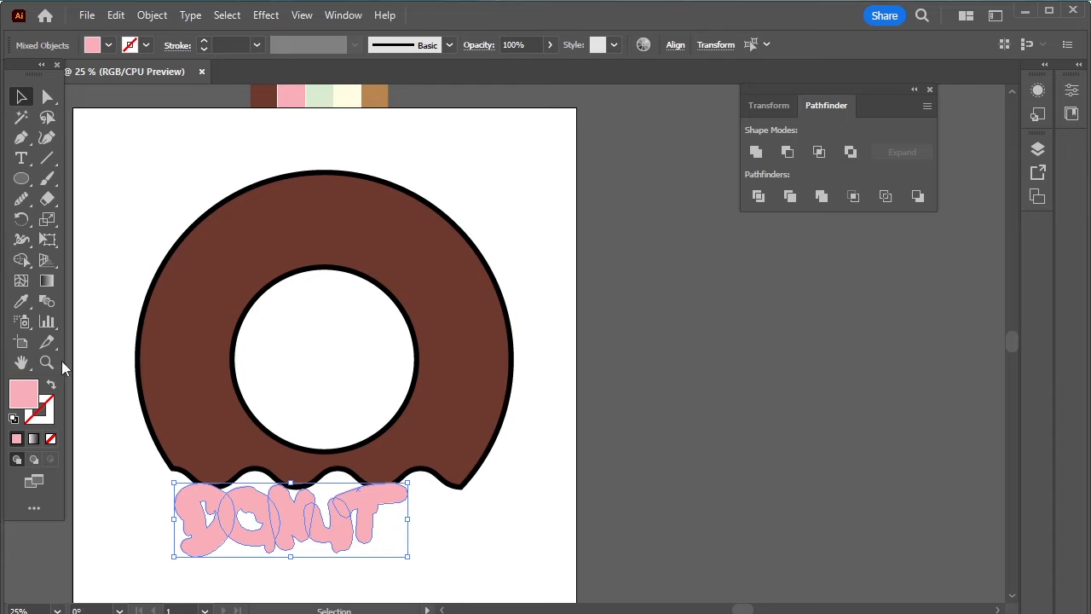
double_click(23, 394)
left_click_drag(345, 335, 373, 433)
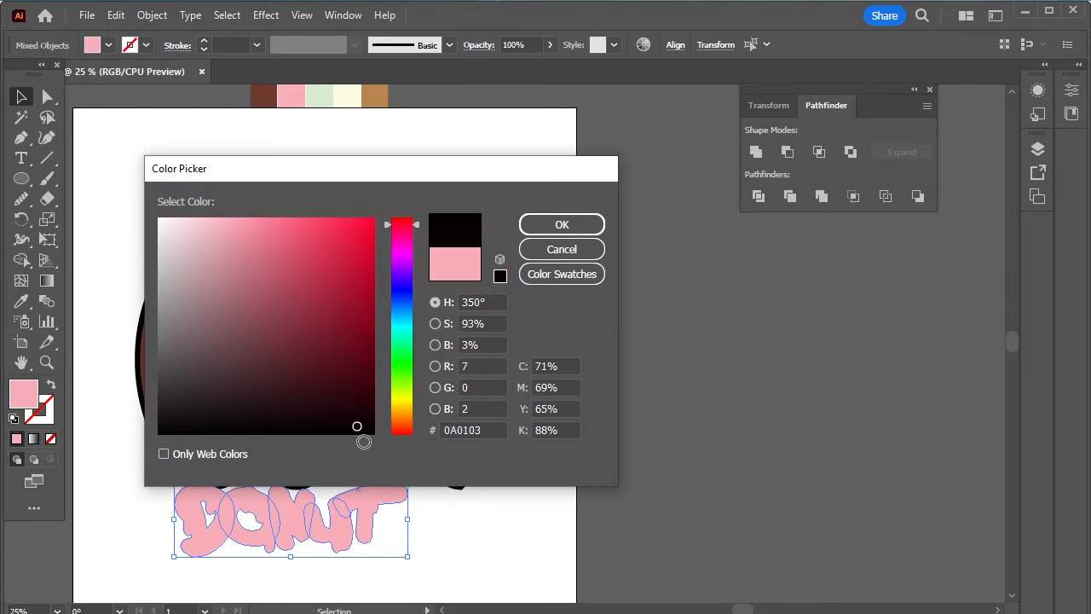
left_click(562, 225)
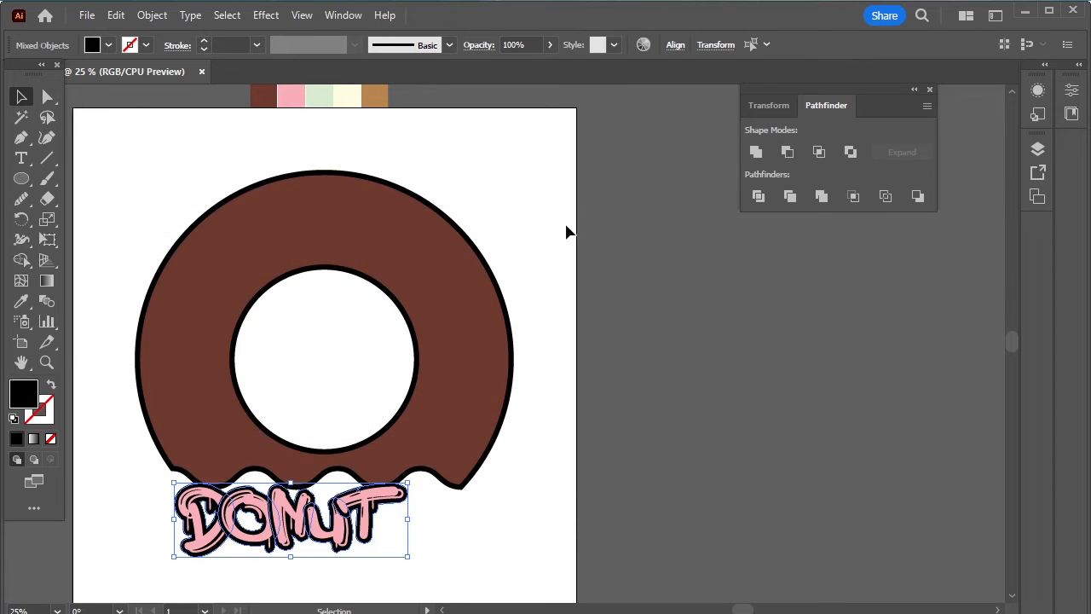
left_click(435, 546)
- Move the DONUT lettering off to the upper right of the donut
left_click(329, 526)
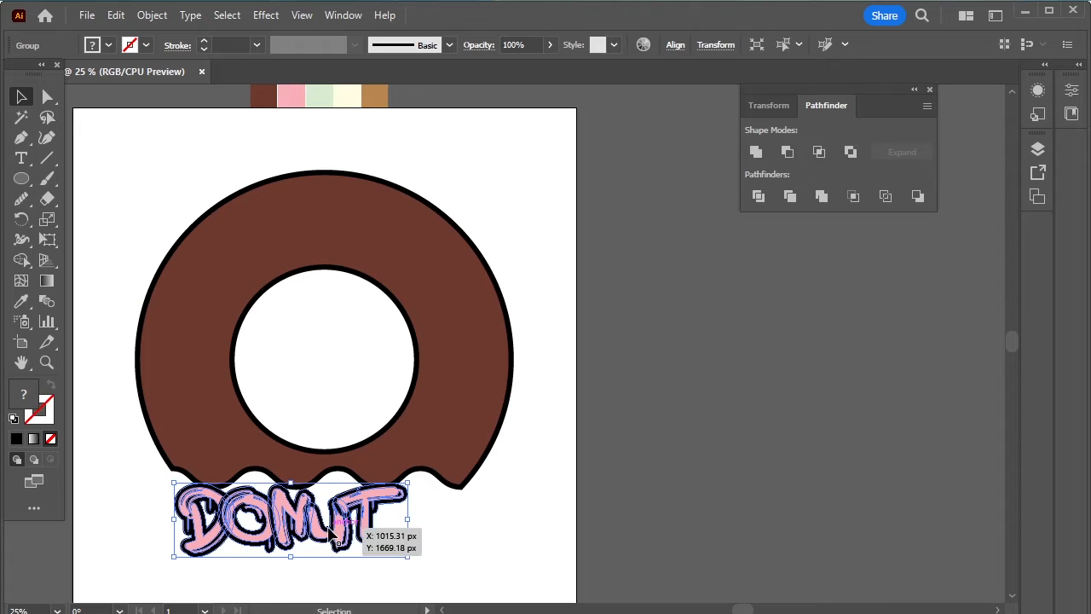
left_click_drag(320, 533, 686, 311)
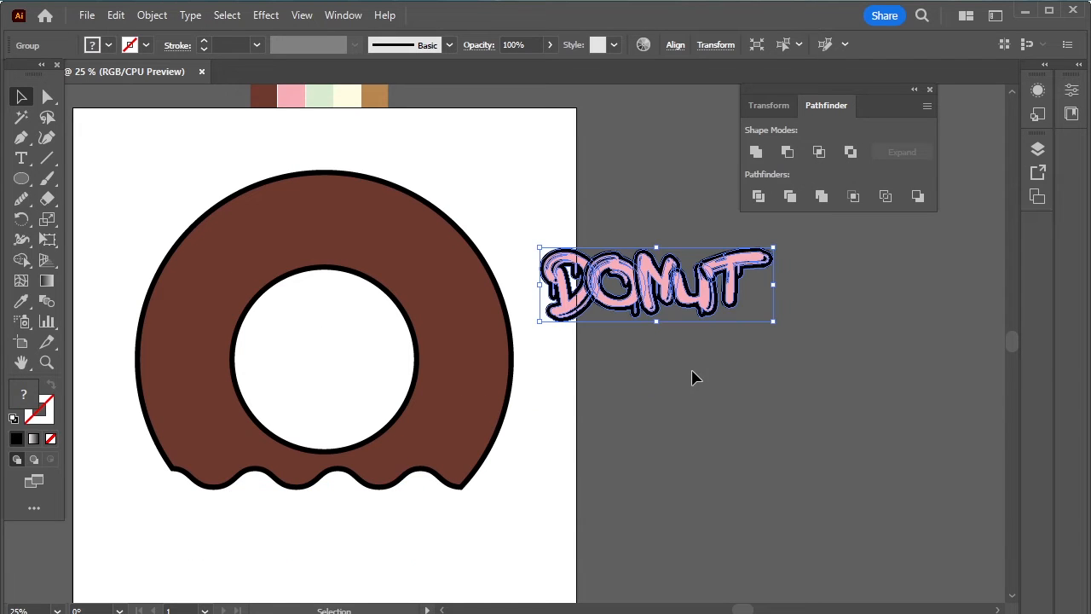
left_click(674, 388)
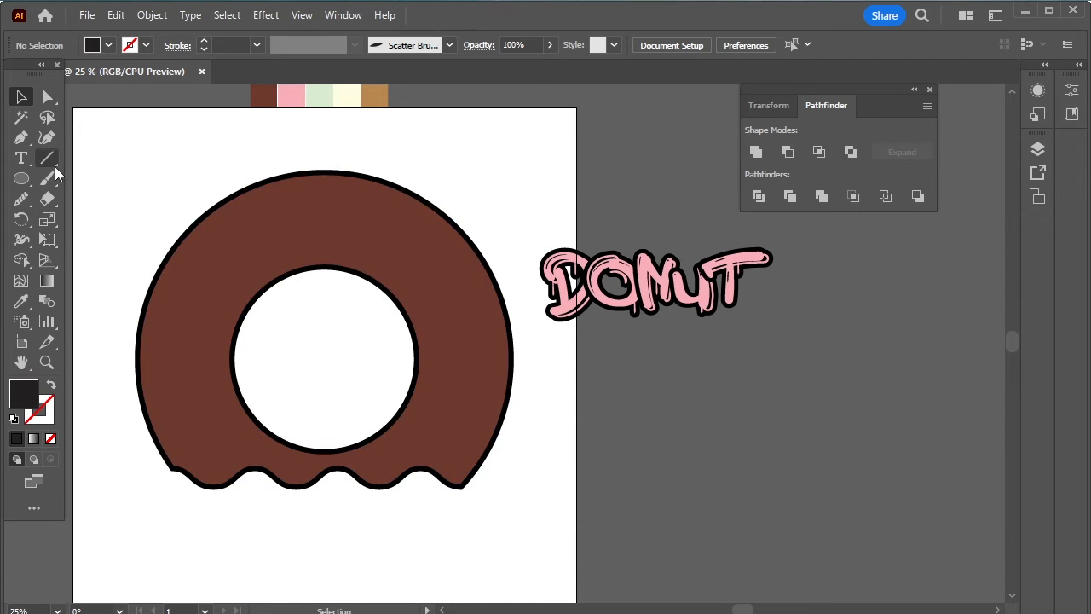
- Draw a small circle on the donut ring and fill it with the pink swatch
left_click(32, 181)
left_click_drag(339, 219, 321, 233)
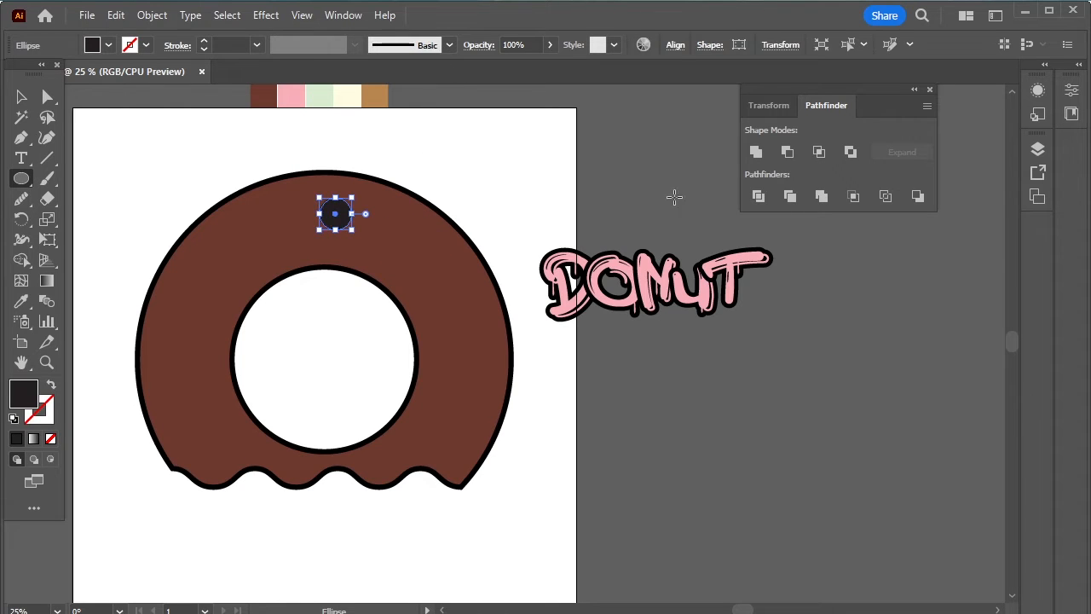
left_click(21, 302)
left_click(296, 95)
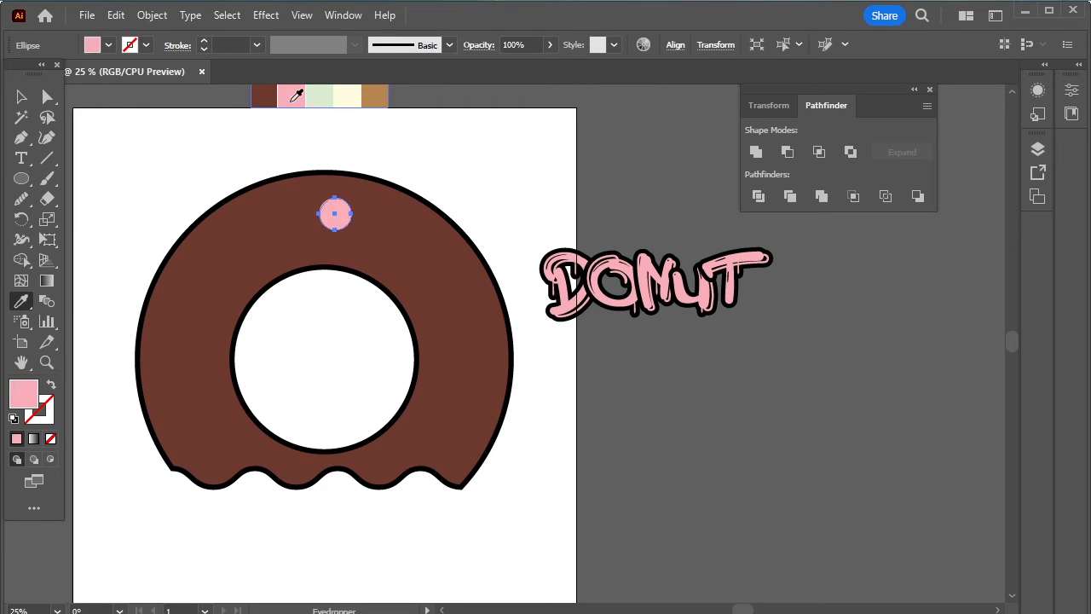
- Make several copies of the pink circle scattered over the upper right of the ring
key("v")
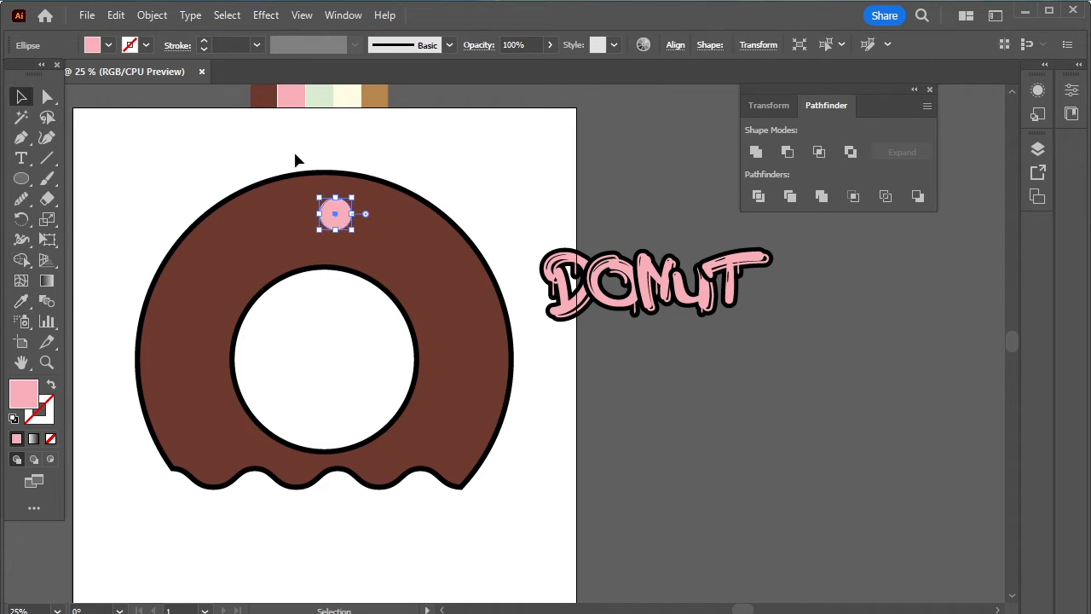
left_click(399, 170)
left_click_drag(333, 214, 391, 215)
left_click_drag(392, 214, 425, 267)
left_click_drag(425, 267, 368, 254)
left_click_drag(368, 254, 468, 280)
left_click_drag(466, 280, 430, 304)
left_click_drag(364, 255, 306, 235)
left_click_drag(324, 218, 344, 166)
- Resize the pink circles to varied sizes and arrange them into a cluster
scroll(364, 226, "up", 3)
left_click(252, 236)
left_click_drag(270, 197, 234, 232)
left_click_drag(218, 256, 233, 278)
left_click_drag(332, 152, 350, 130)
left_click(375, 281)
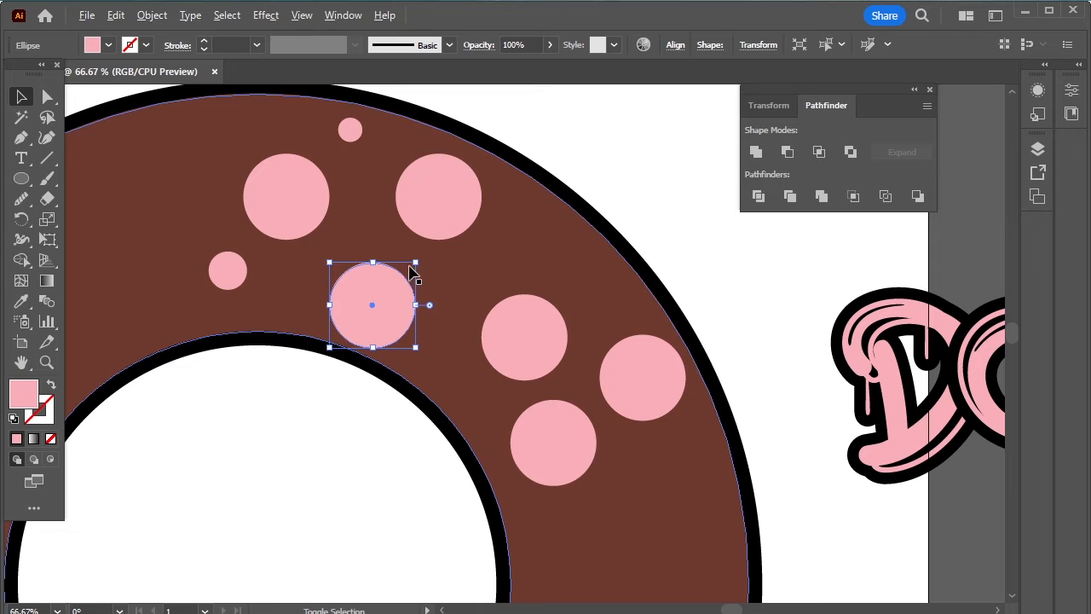
left_click_drag(418, 264, 361, 269)
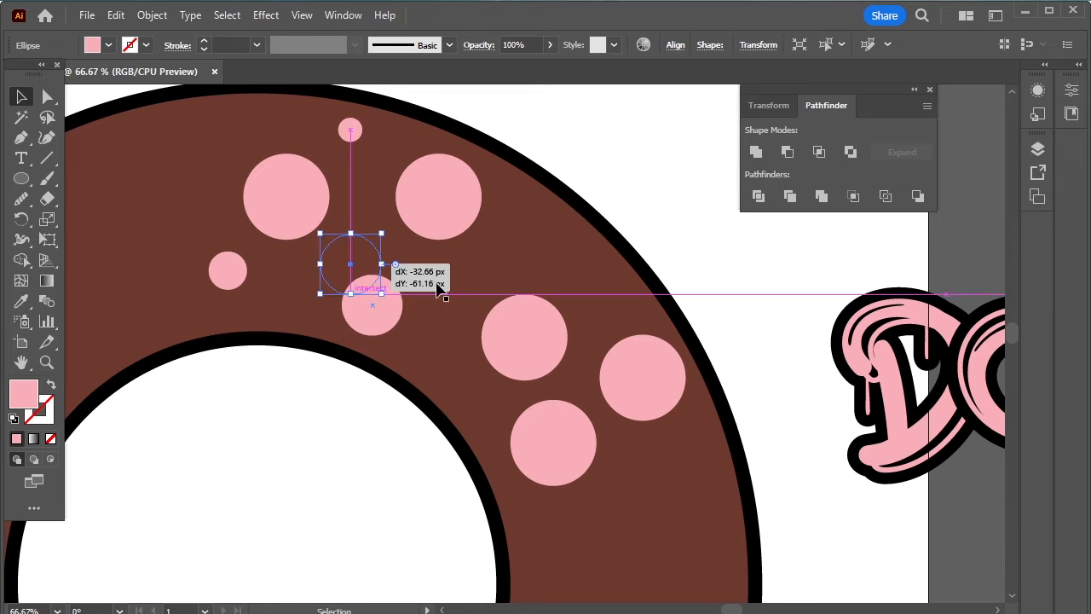
left_click(524, 337)
left_click_drag(567, 295, 549, 321)
left_click_drag(525, 337, 419, 286)
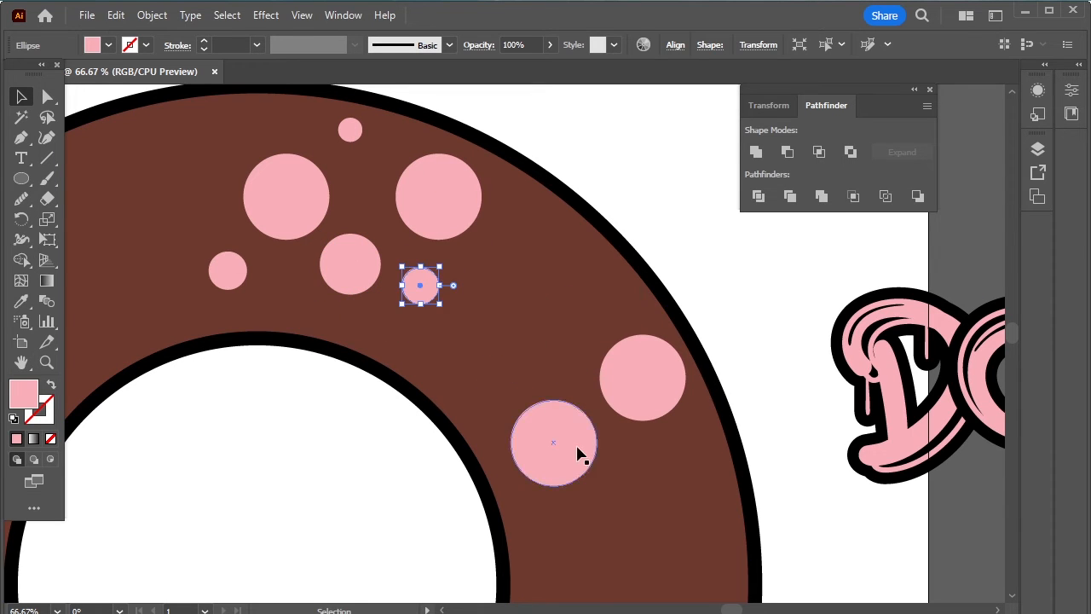
left_click_drag(580, 452, 546, 280)
left_click_drag(565, 225, 566, 283)
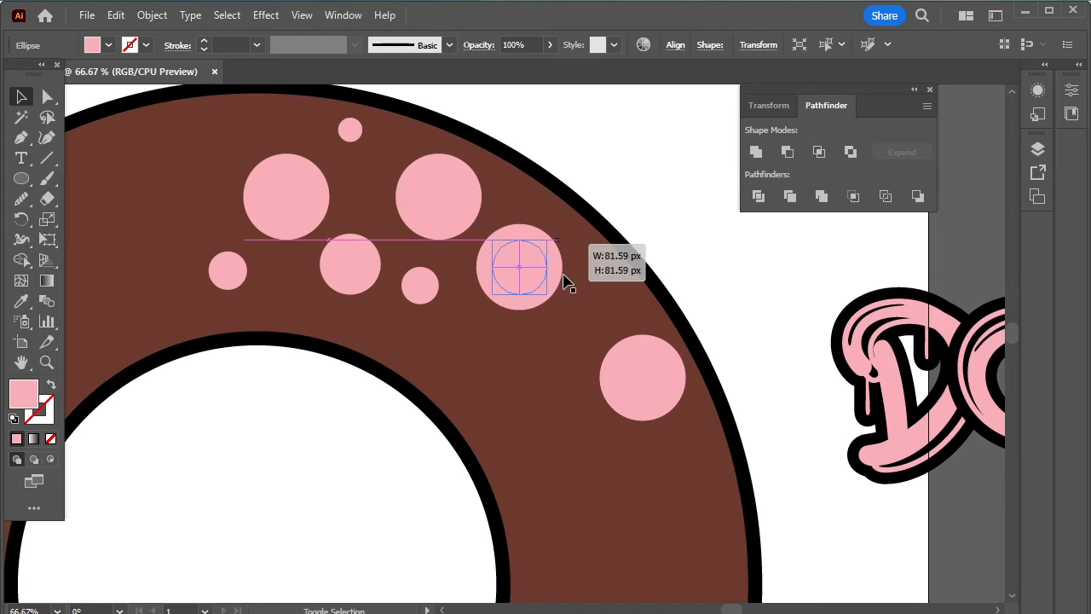
left_click_drag(636, 375, 476, 356)
left_click_drag(355, 154, 560, 324)
scroll(579, 294, "down", 4)
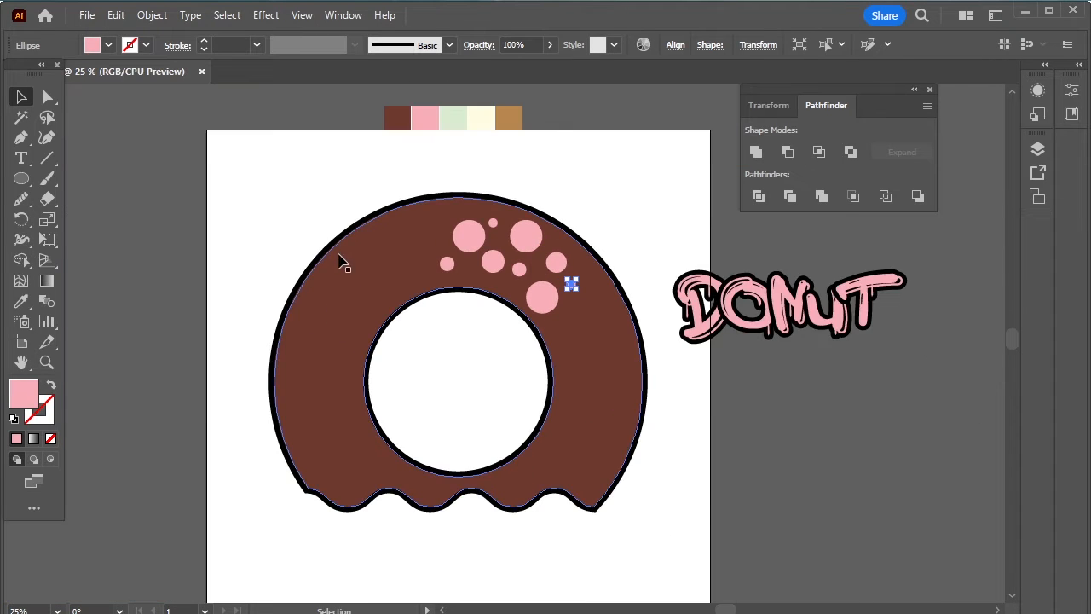
- Select only the pink circles, then nudge and rotate the cluster slightly clockwise
left_click_drag(433, 185, 604, 341)
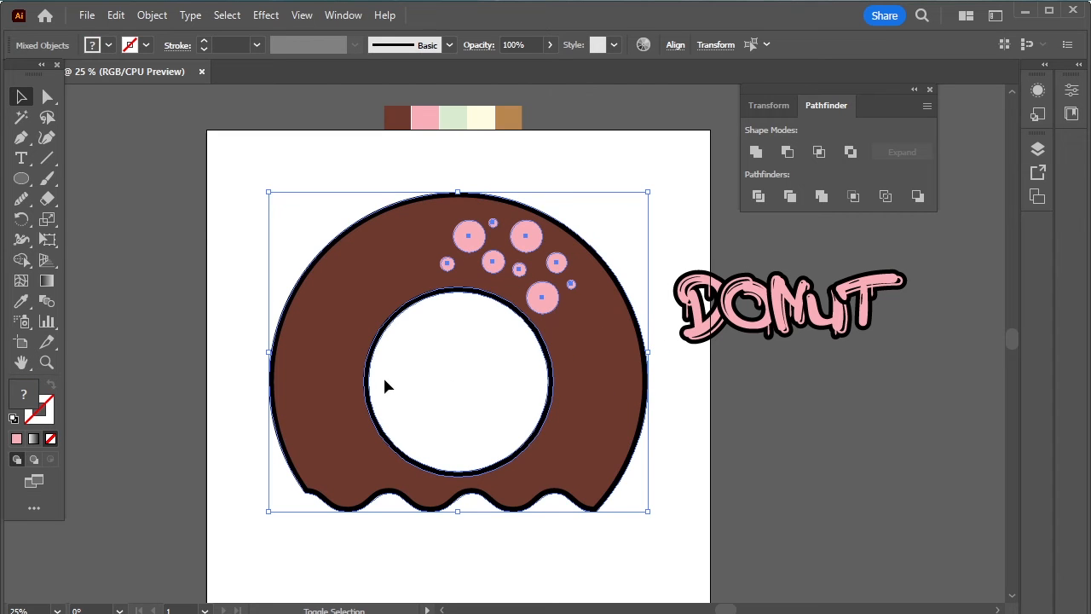
left_click(439, 290, "shift")
left_click(550, 356, "shift")
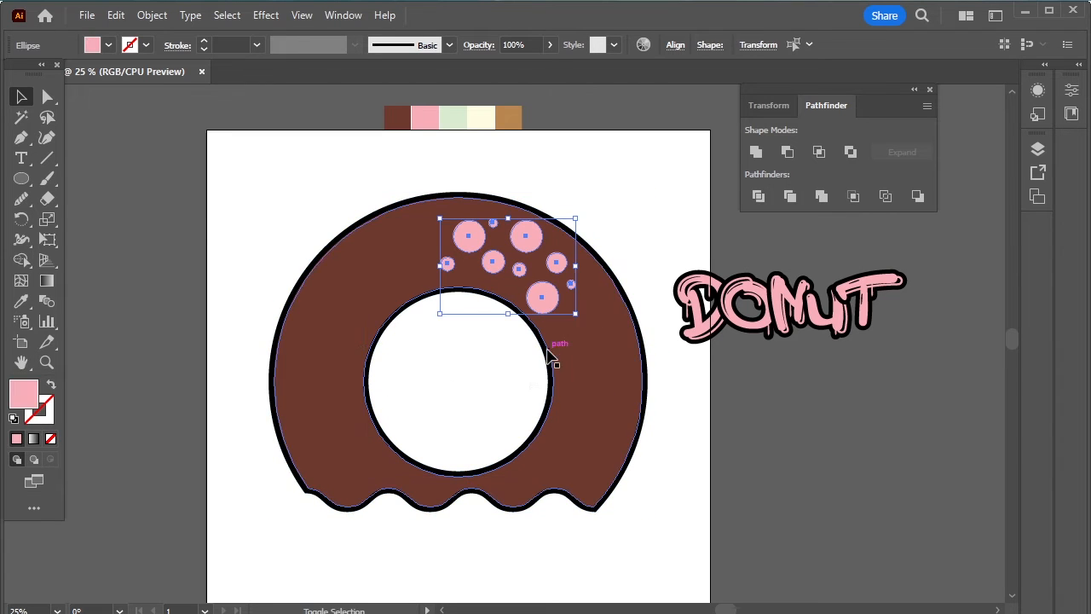
left_click_drag(559, 266, 577, 280)
left_click_drag(592, 227, 599, 249)
left_click_drag(586, 288, 591, 285)
left_click(646, 249)
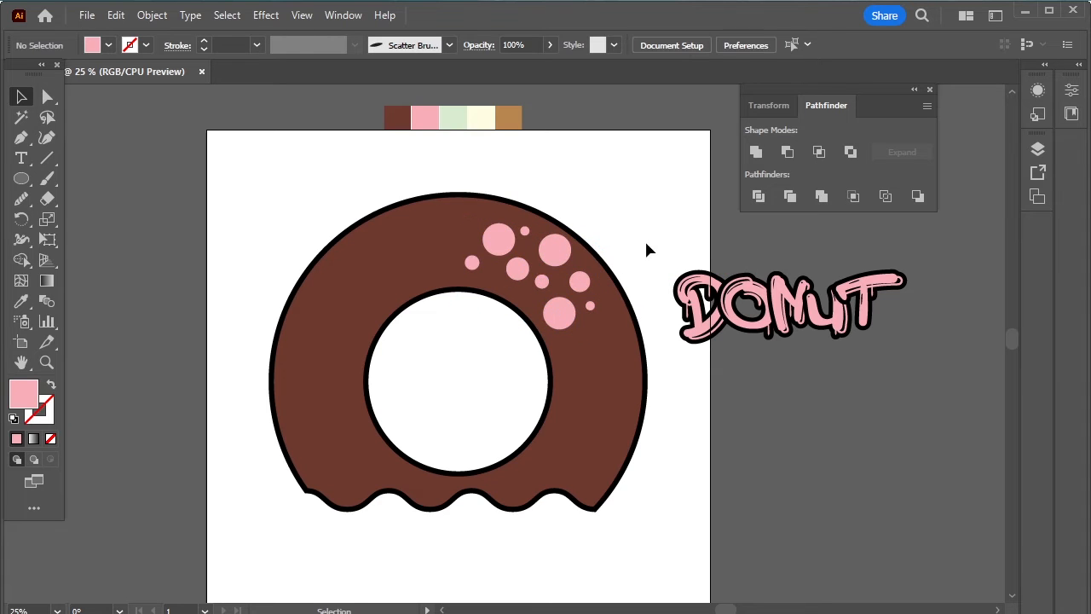
- Give the pink circles a black 11 pt stroke aligned to the outside
left_click_drag(451, 180, 704, 445)
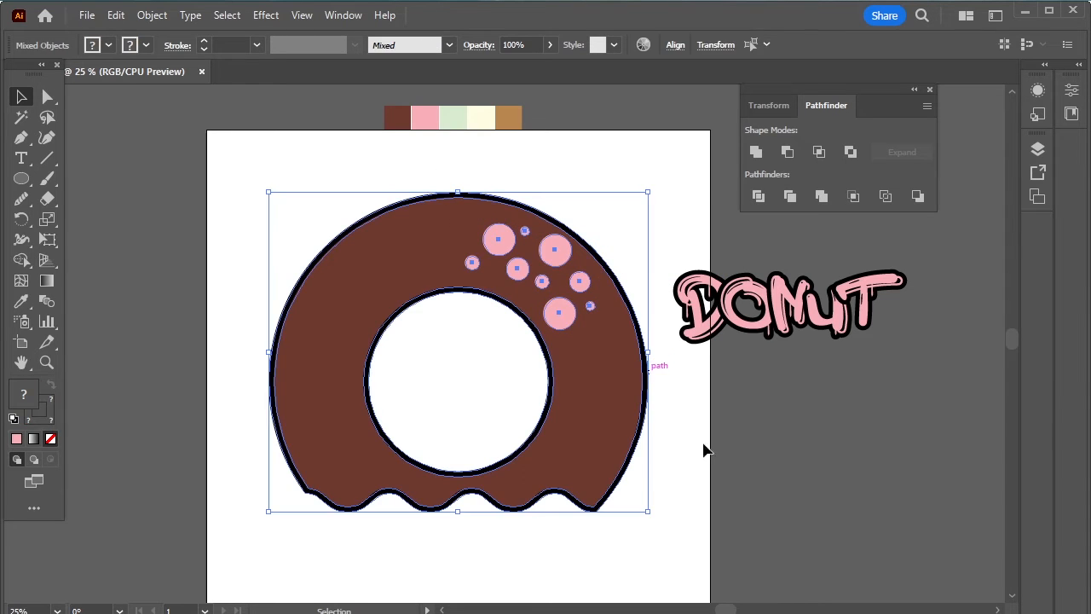
left_click(609, 418, "shift")
left_click(529, 409, "shift")
left_click(51, 411)
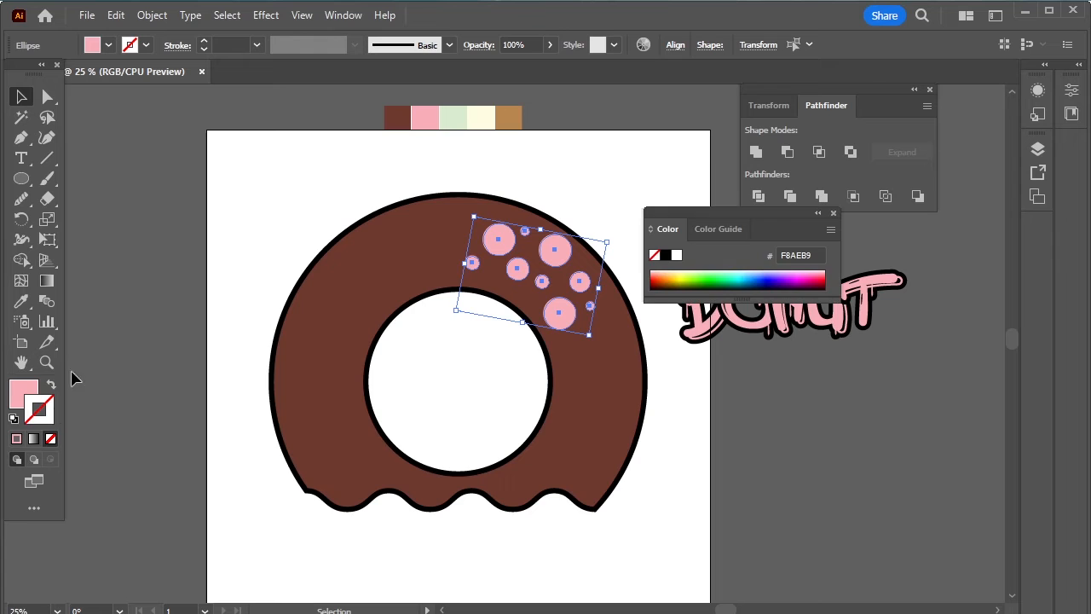
left_click(666, 256)
left_click(203, 43)
left_click(203, 43)
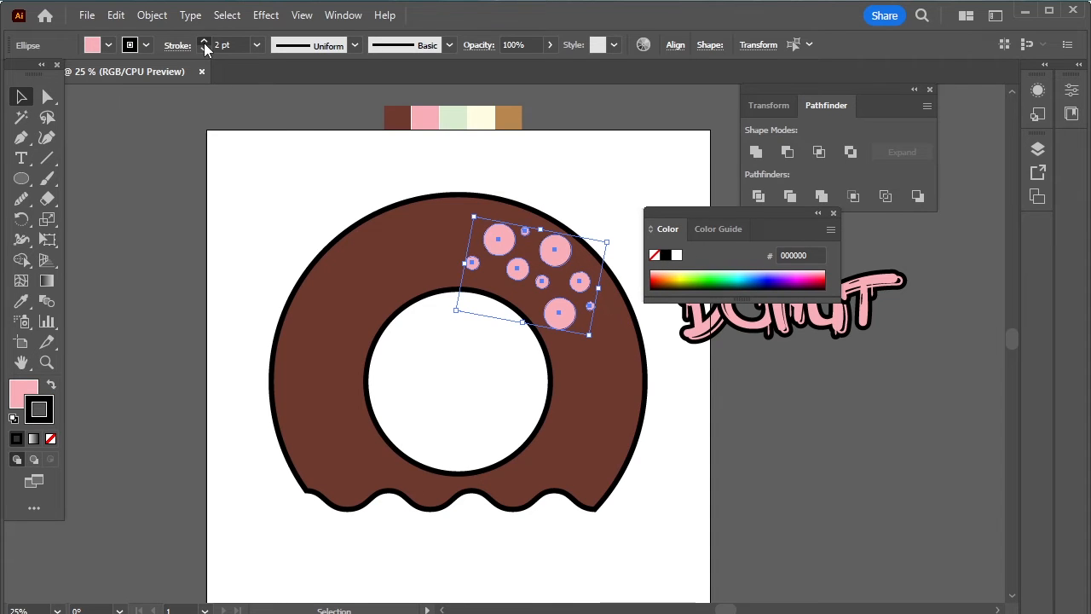
left_click(204, 43)
left_click(203, 42)
left_click(204, 42)
left_click(204, 42)
left_click(204, 43)
left_click(203, 42)
left_click(204, 43)
left_click(204, 42)
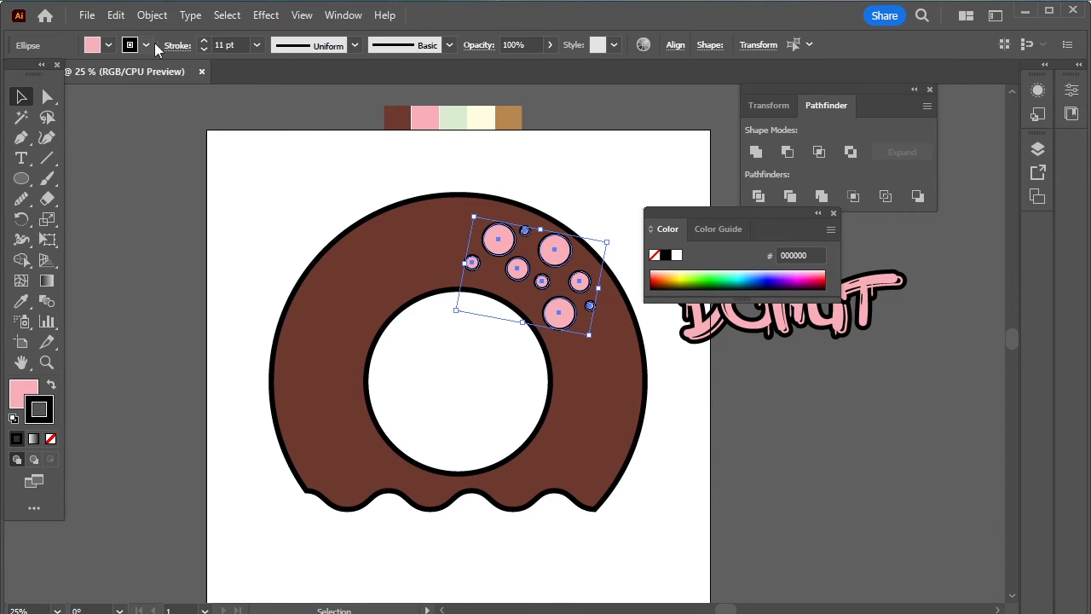
left_click(176, 45)
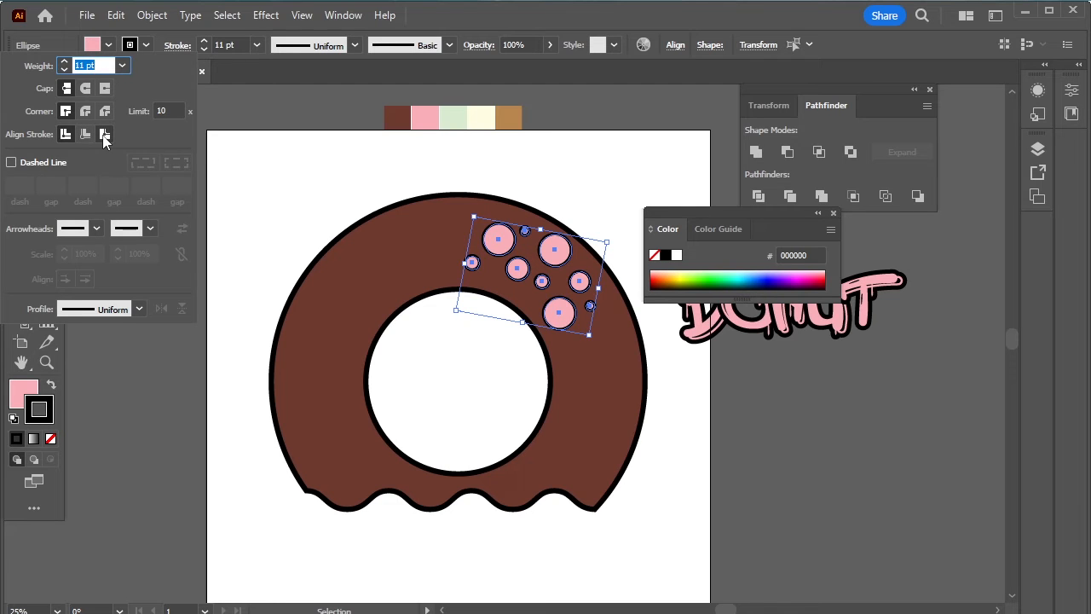
left_click(104, 134)
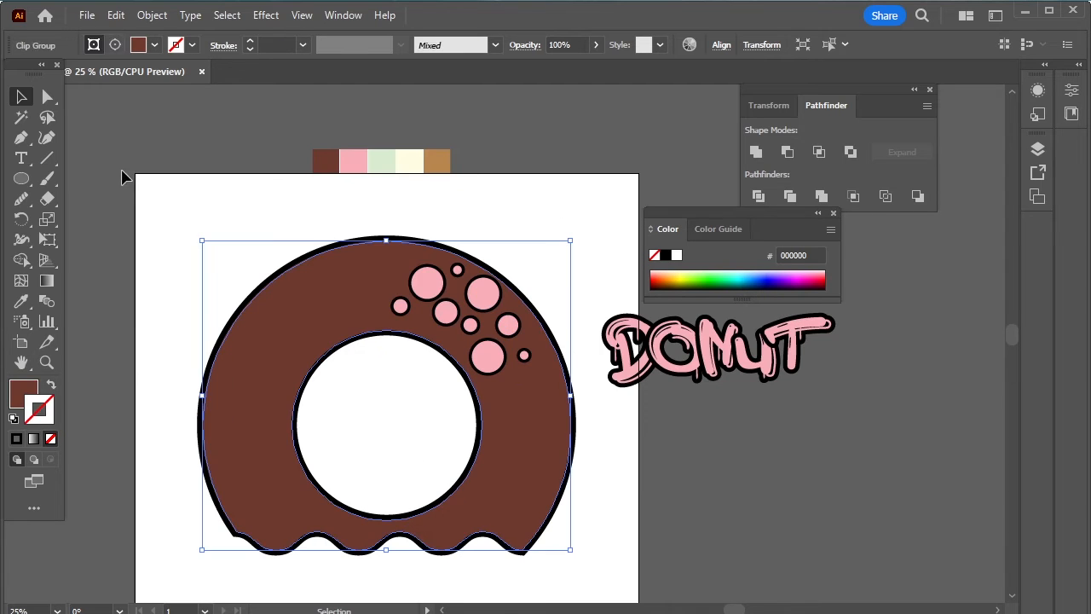
left_click(121, 176)
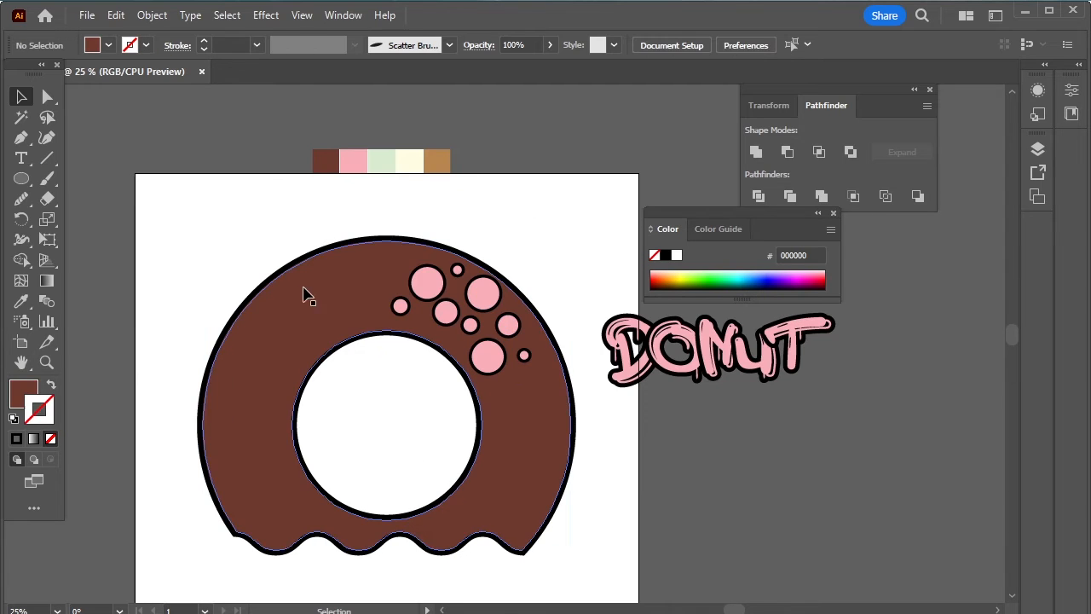
- Group the donut and its circles with Ctrl+G, then move and enlarge the DONUT lettering onto it
left_click_drag(235, 221, 557, 408)
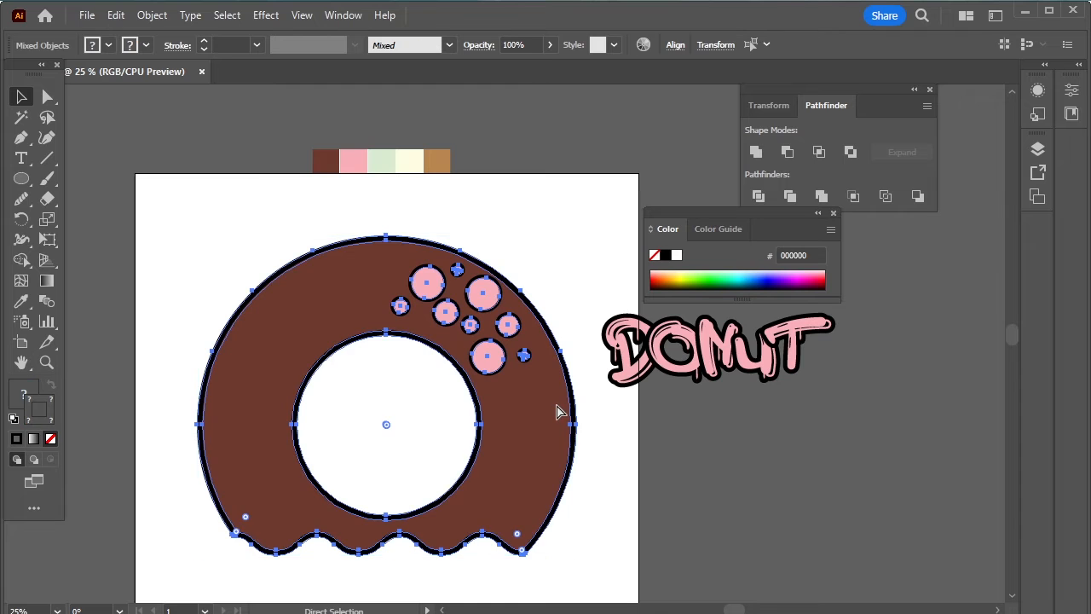
key("ctrl+g")
left_click_drag(716, 347, 329, 453)
scroll(339, 443, "down", 3)
left_click_drag(443, 361, 682, 372)
scroll(654, 406, "up", 2)
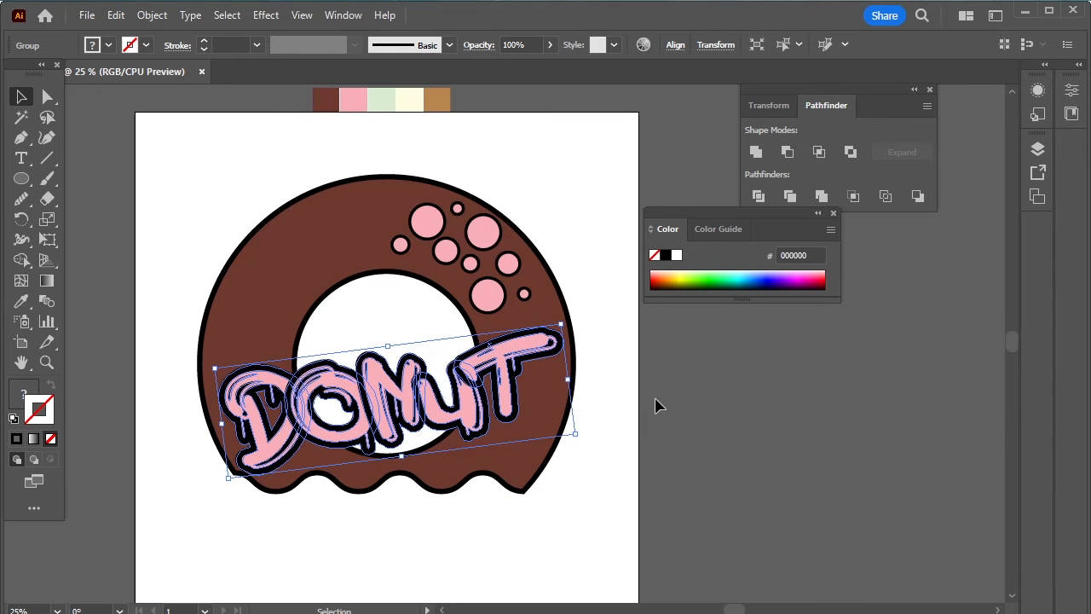
left_click_drag(578, 435, 604, 447)
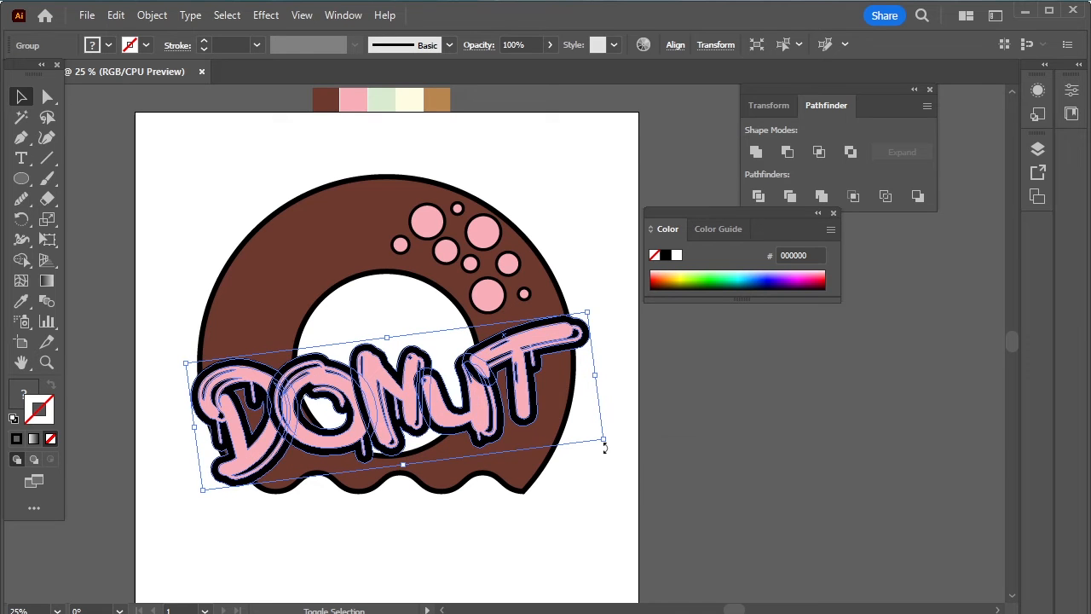
- Fine-tune the DONUT lettering's size and position across the donut's lower half
left_click_drag(508, 399, 524, 374)
left_click(600, 511)
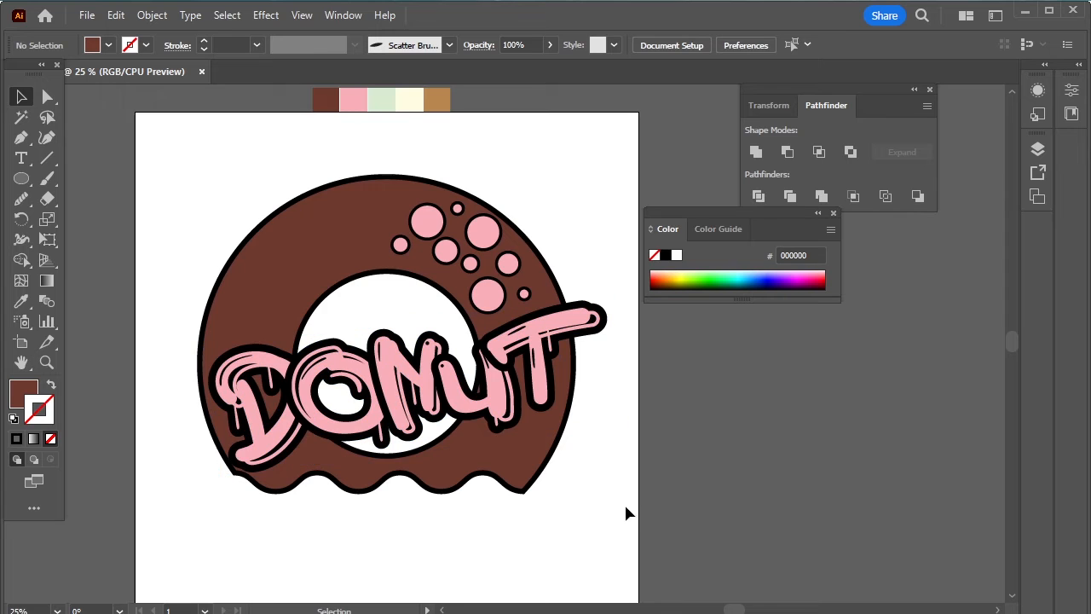
scroll(607, 491, "up", 2)
left_click_drag(509, 438, 496, 437)
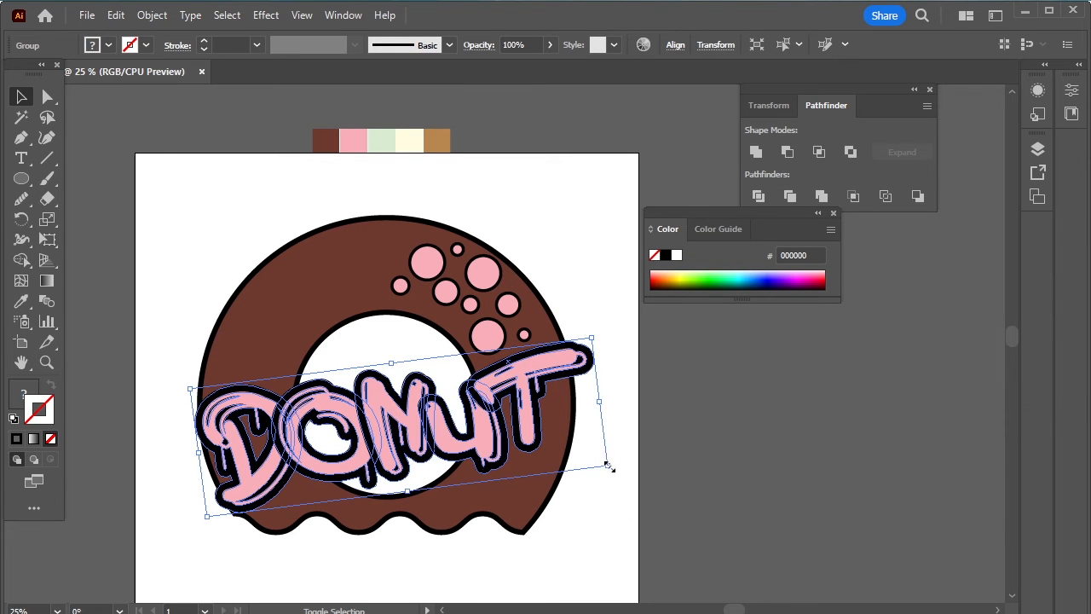
left_click_drag(608, 466, 636, 477)
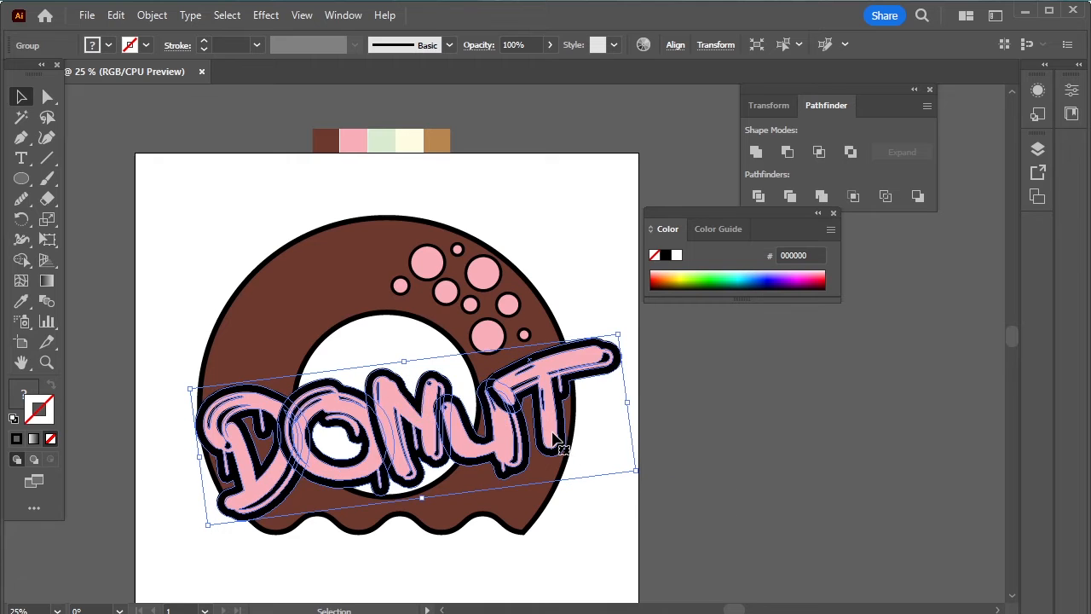
left_click_drag(553, 432, 537, 431)
left_click(645, 462)
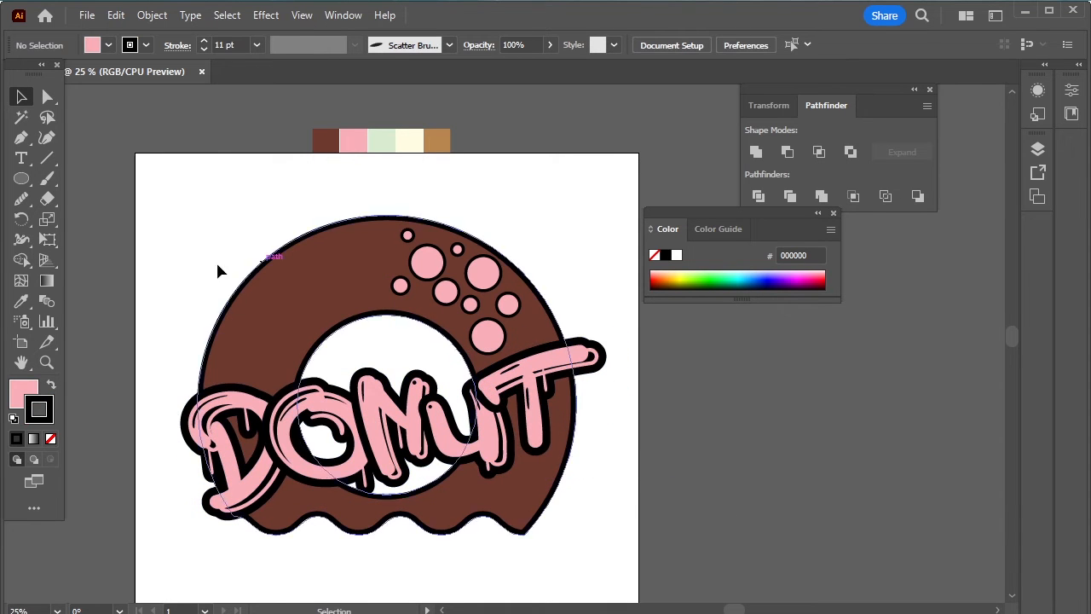
- Draw a small star on the ring's upper left, fill it with the cream swatch, and nudge it into place
left_click_drag(21, 179, 129, 260)
left_click_drag(239, 311, 245, 316)
left_click(21, 301)
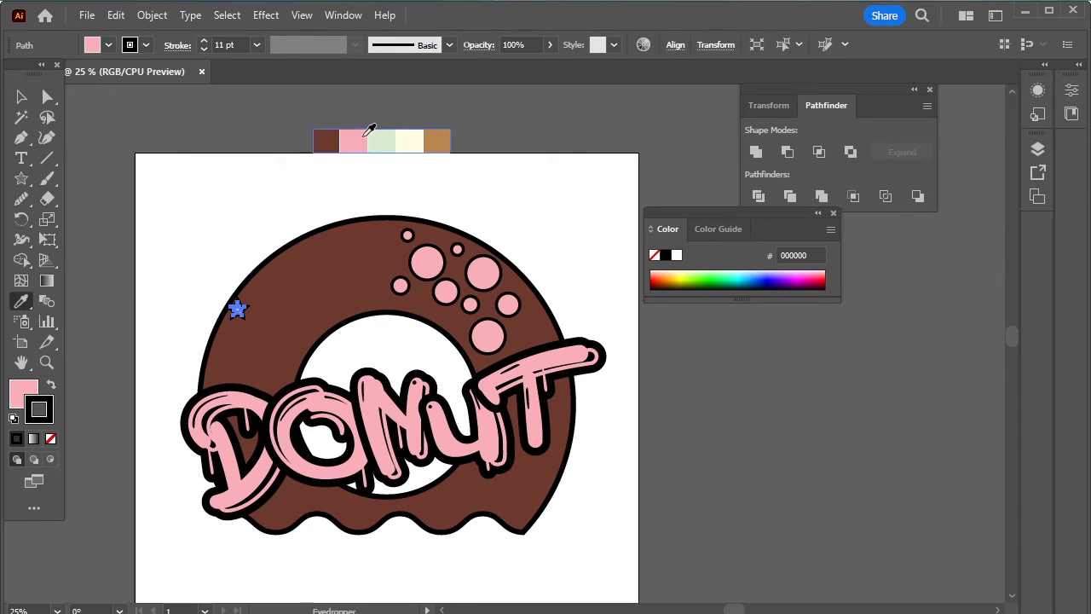
left_click(418, 136)
key("v")
key("ctrl+shift+a")
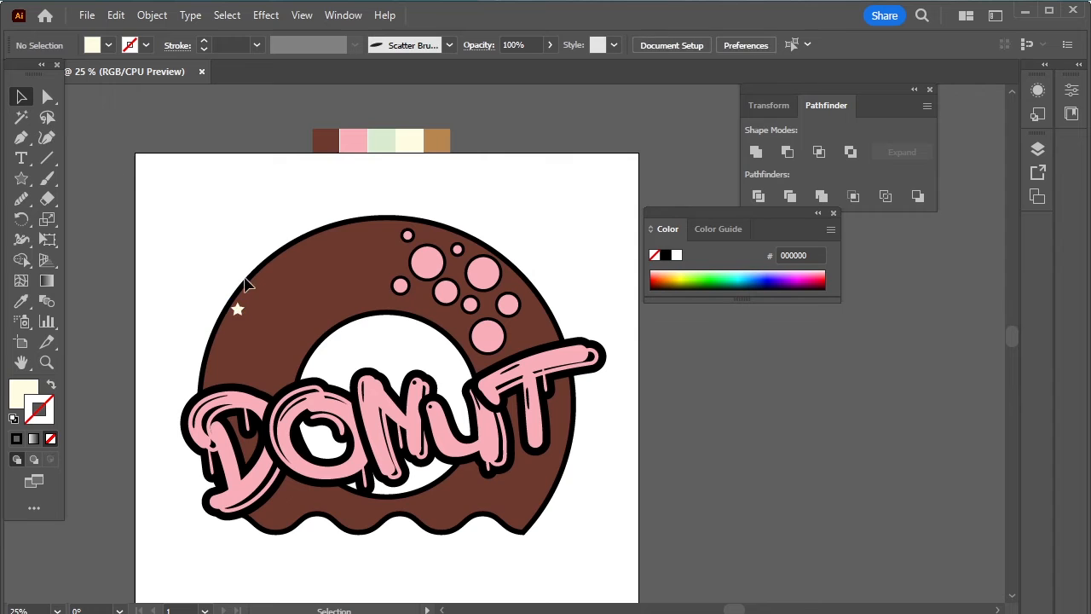
left_click_drag(237, 309, 245, 322)
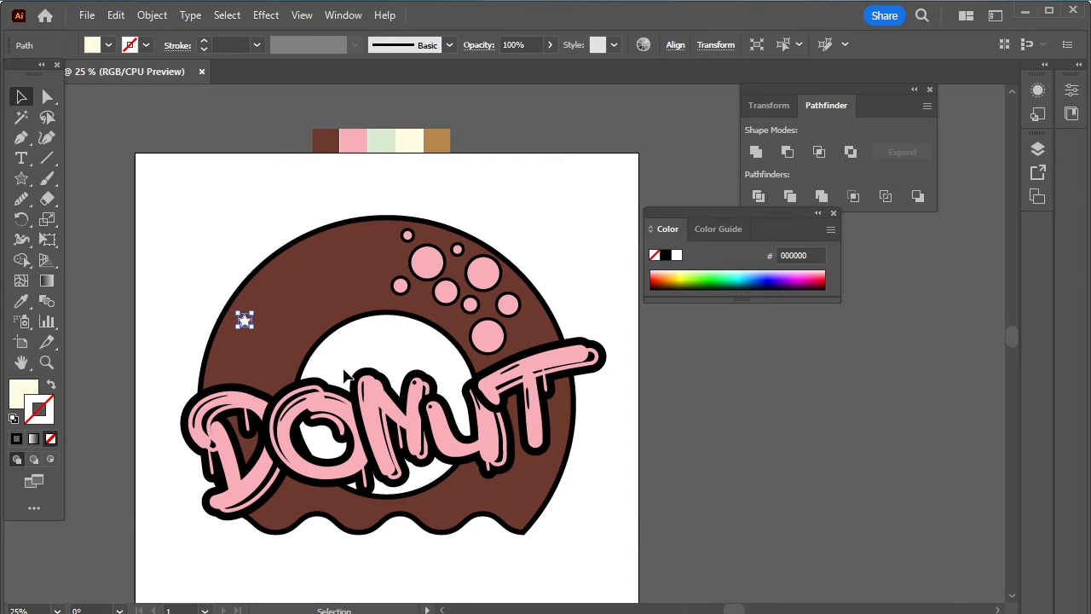
scroll(345, 376, "up", 2)
- Paint four short cream sprinkle strokes on the donut, two of them near its lower edge
key("b")
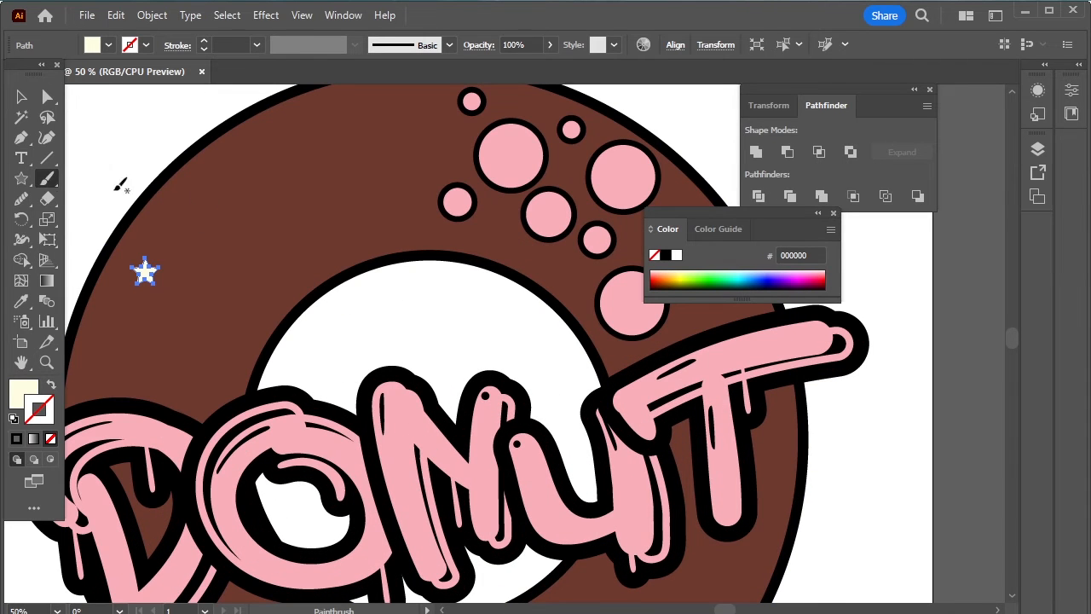
left_click_drag(214, 215, 212, 196)
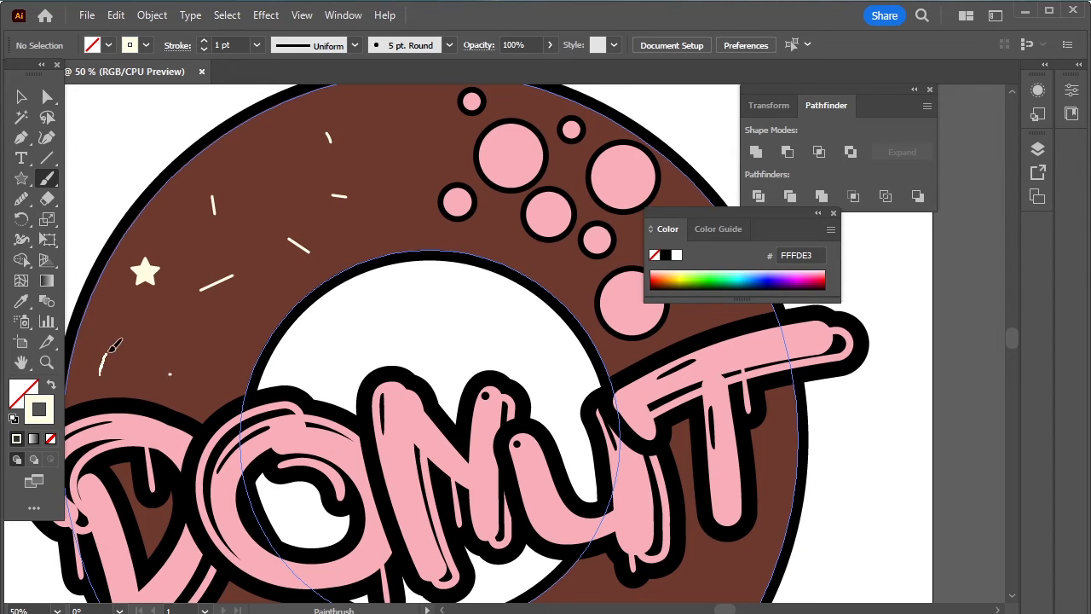
left_click_drag(417, 135, 423, 168)
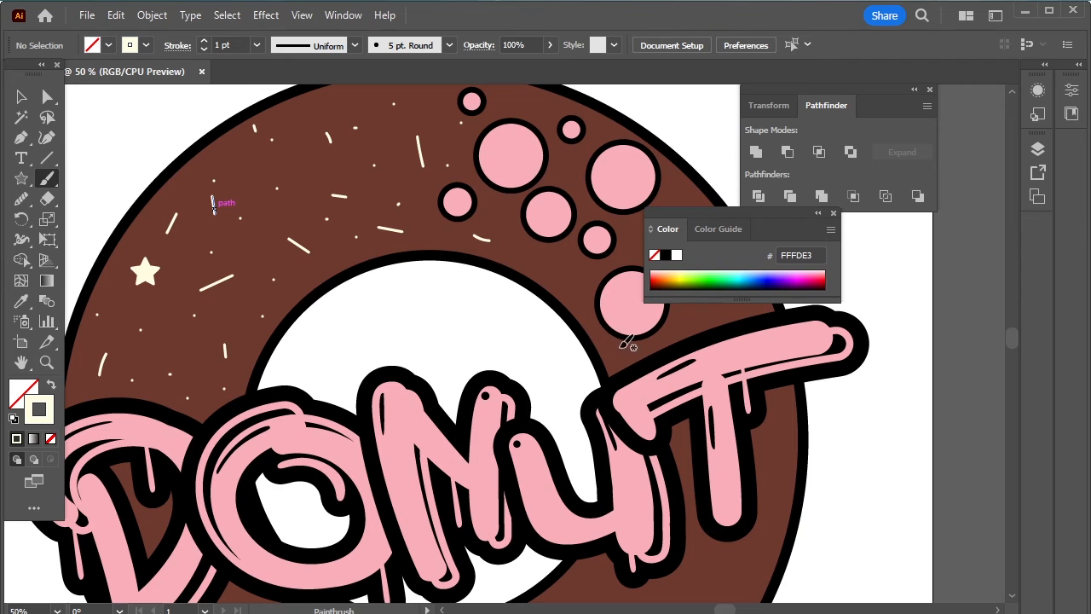
scroll(787, 449, "down", 3)
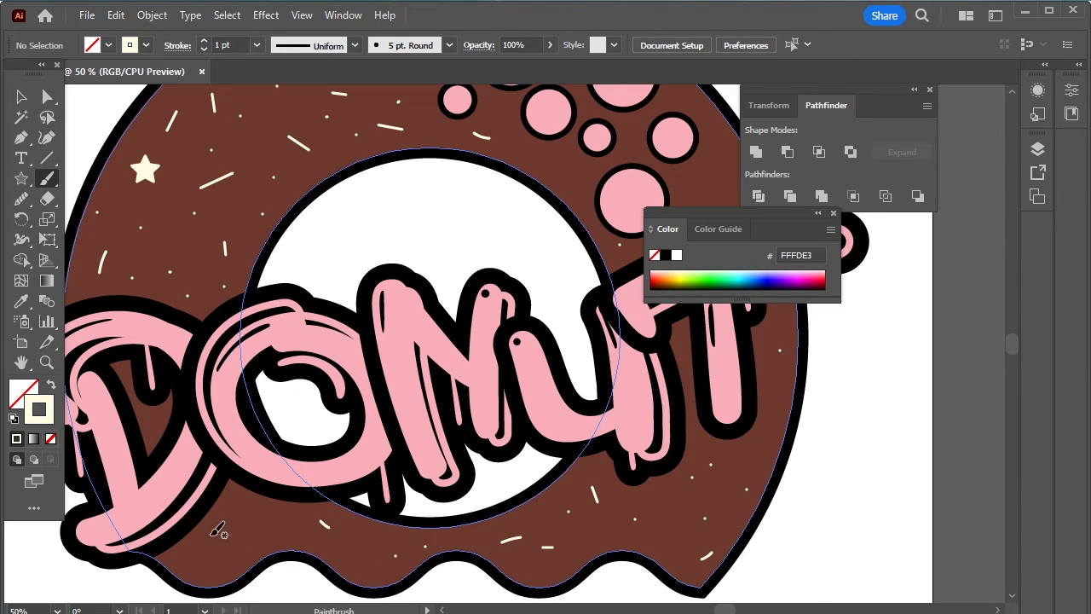
left_click_drag(255, 525, 267, 533)
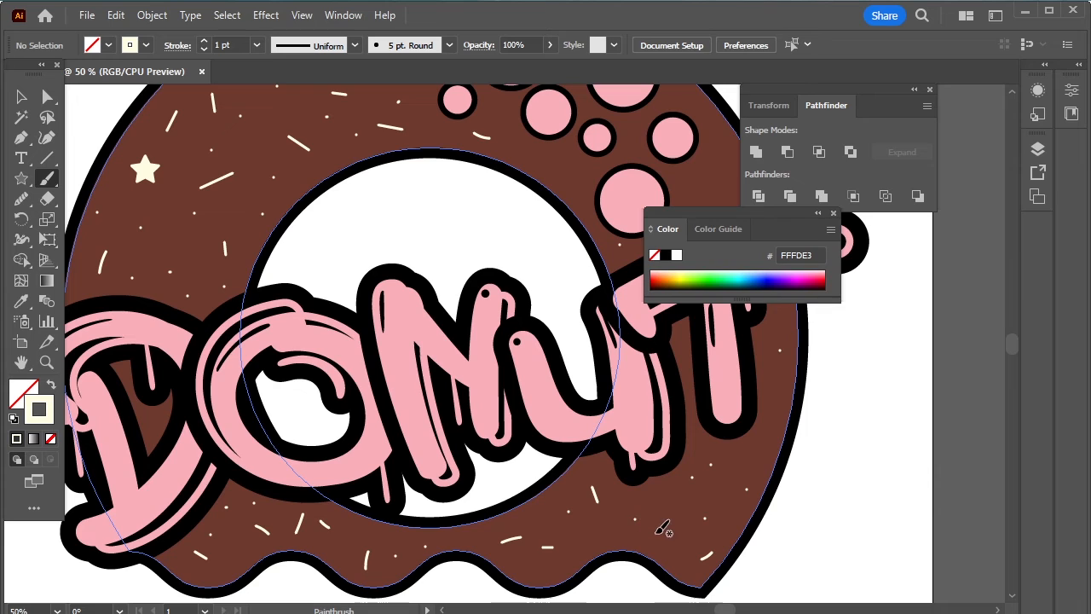
left_click_drag(657, 529, 661, 516)
left_click(19, 101)
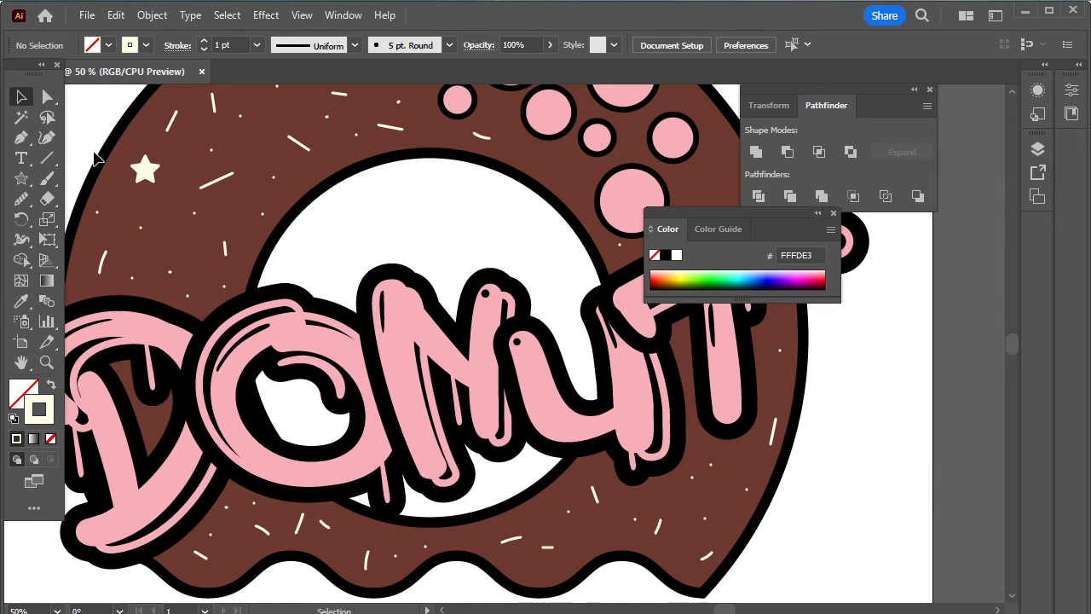
- Alt-drag cream star copies to the lower right, top bubbles and left side, then fit the artboard with Ctrl+0
left_click(147, 170)
mouse_move(147, 170)
left_mouse_down()
mouse_move(336, 533)
mouse_move(600, 539)
mouse_move(679, 502)
mouse_move(311, 508)
mouse_move(227, 555)
mouse_move(247, 515)
mouse_move(255, 442)
mouse_move(549, 174)
left_mouse_up()
left_click(747, 503)
left_click(870, 474)
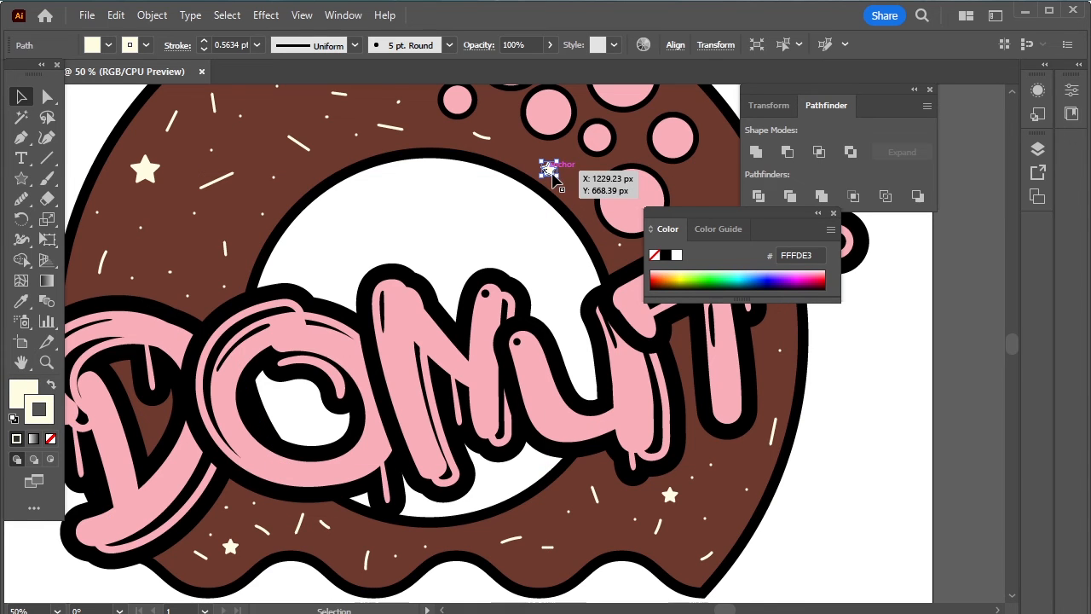
scroll(551, 171, "up", 2)
scroll(554, 256, "up", 1)
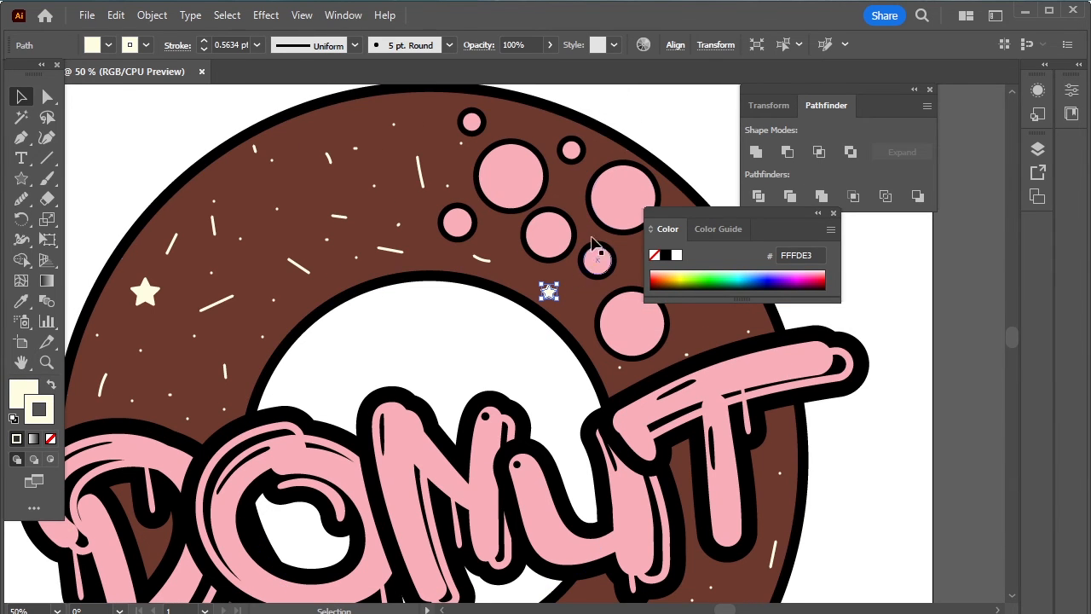
left_click(668, 134)
left_click_drag(549, 293, 531, 130)
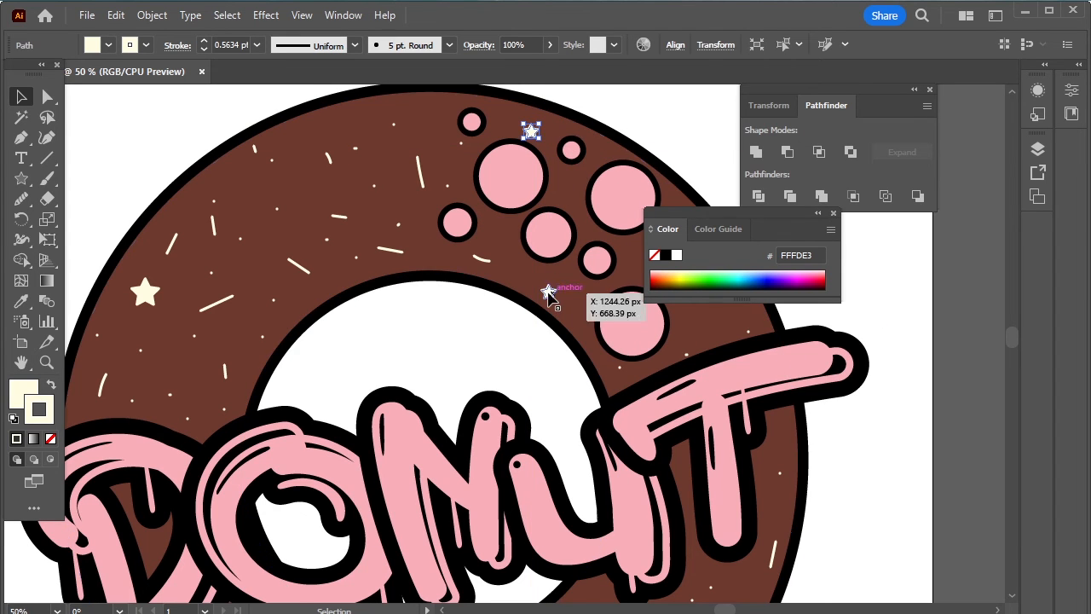
left_click_drag(548, 293, 186, 364)
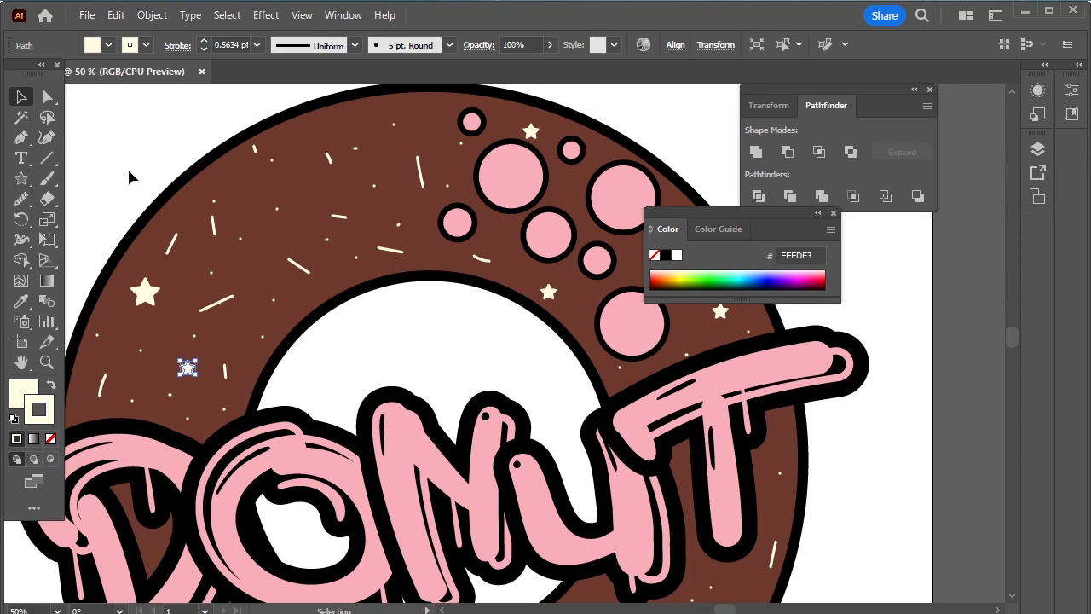
key("ctrl+shift+a")
key("ctrl+0")
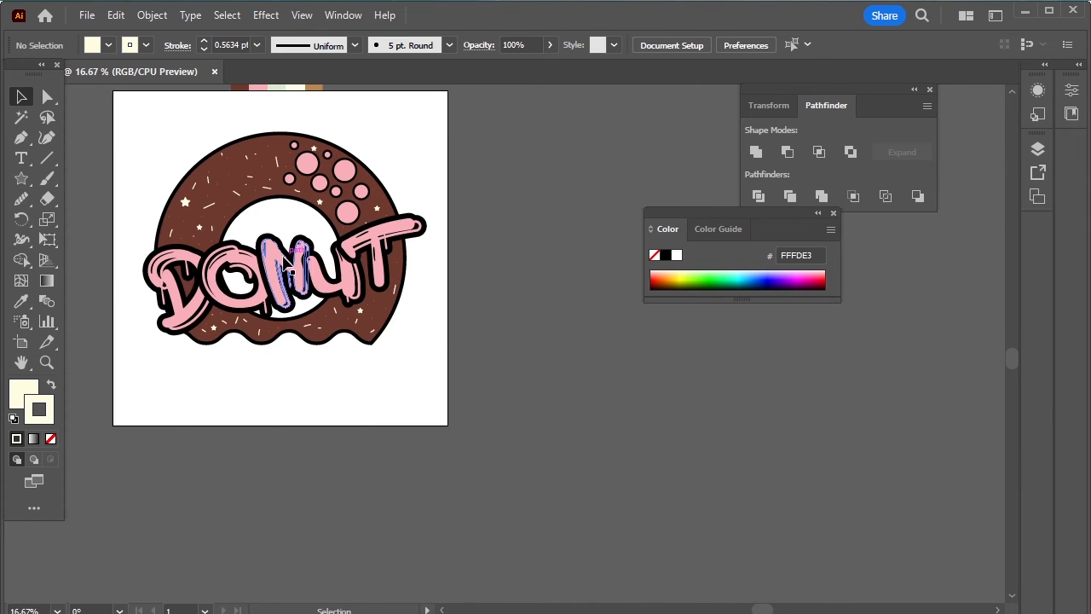
- Set the Paintbrush to the bubbles' pink as the stroke colour with no fill
scroll(146, 182, "up", 2, "alt")
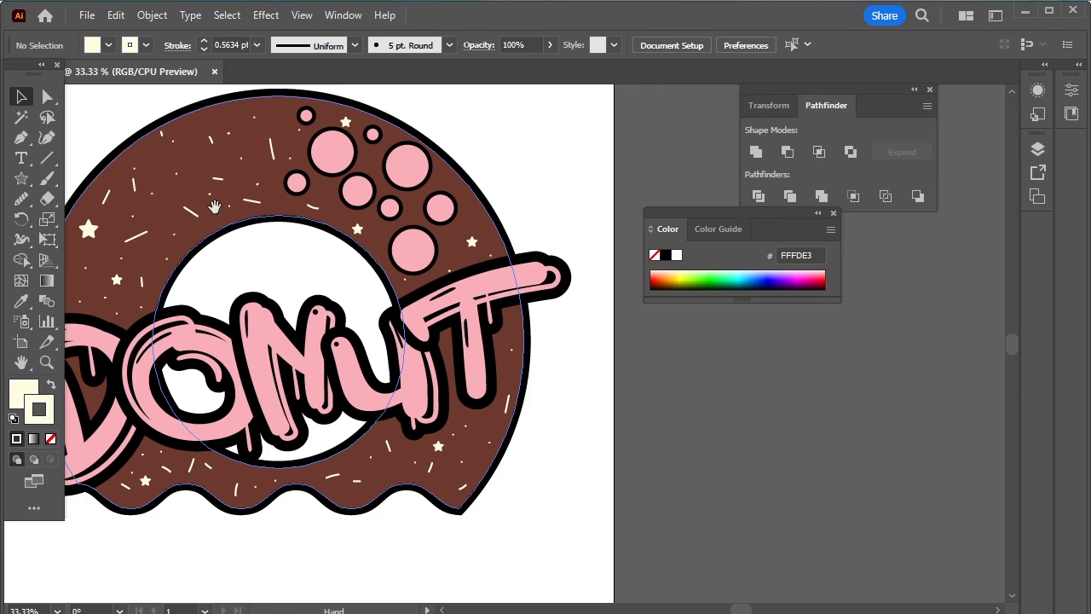
left_click_drag(206, 207, 258, 259)
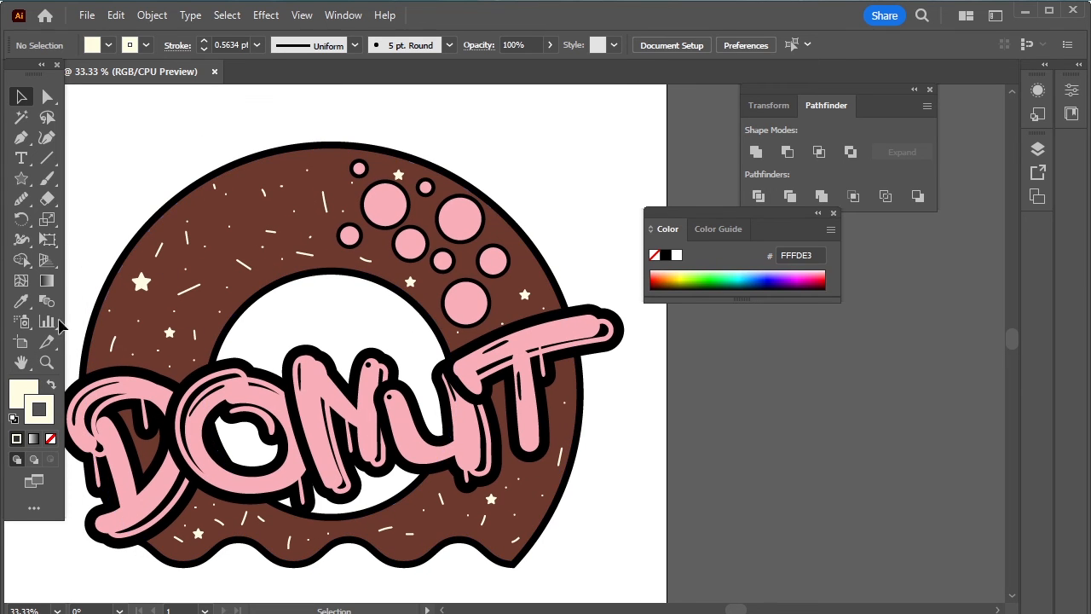
left_click(47, 178)
scroll(255, 190, "up", 2)
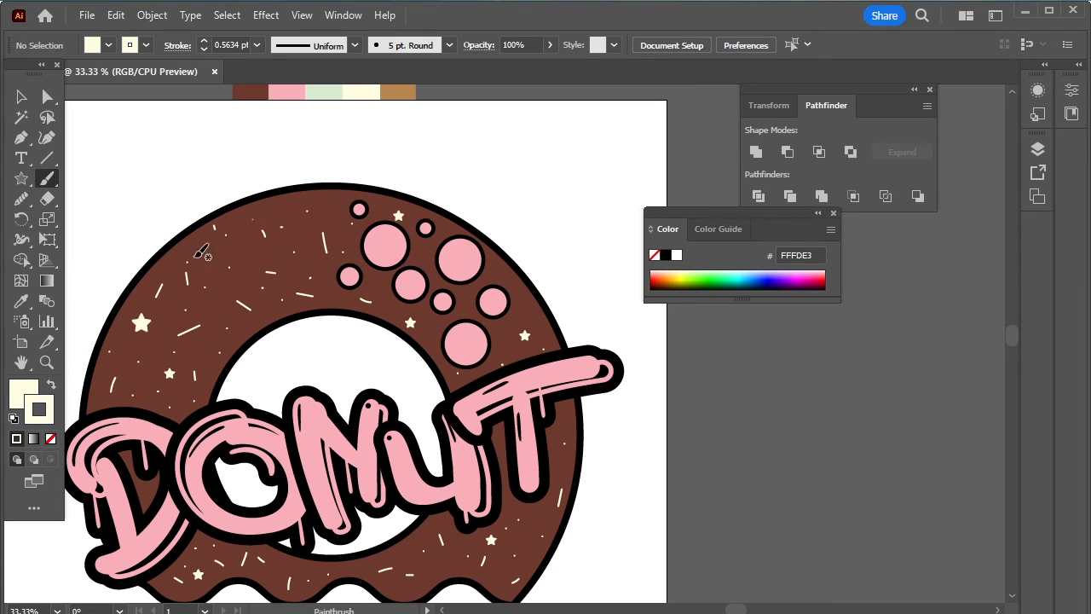
left_click(21, 301)
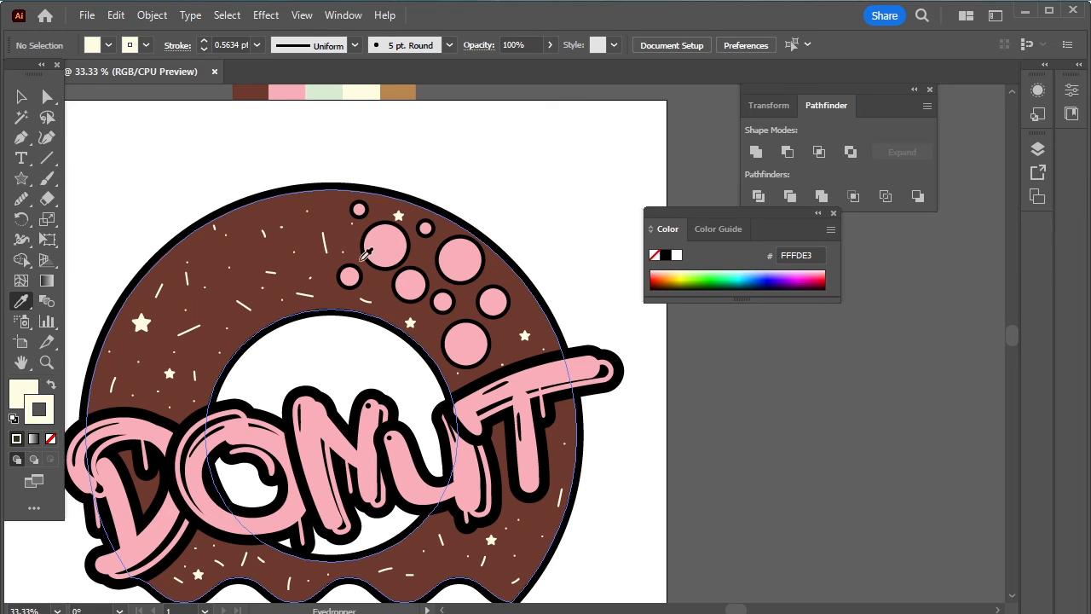
left_click(394, 239)
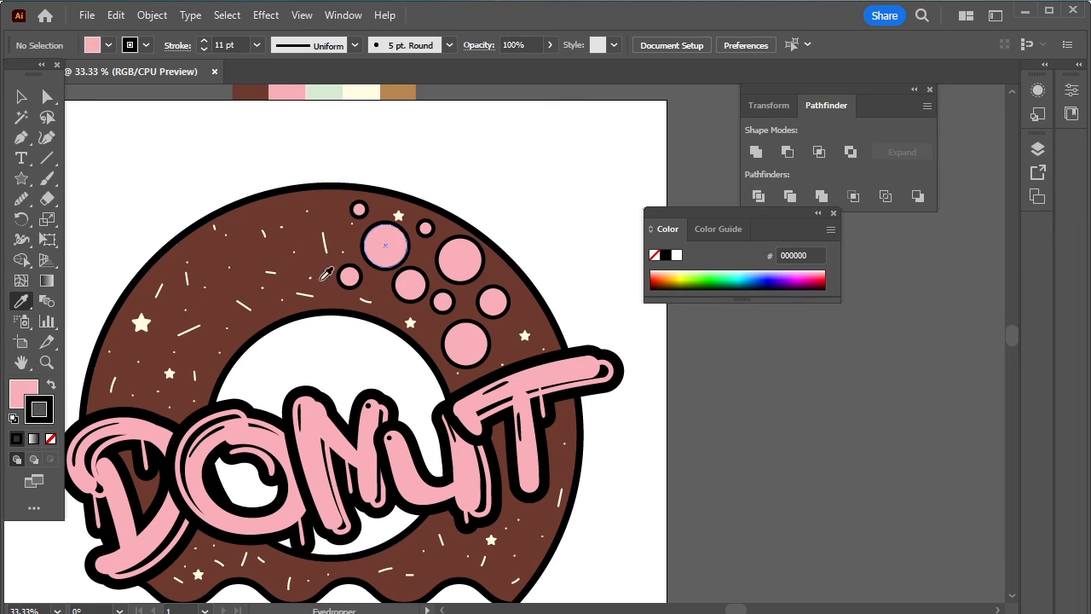
left_click(51, 386)
left_click(50, 440)
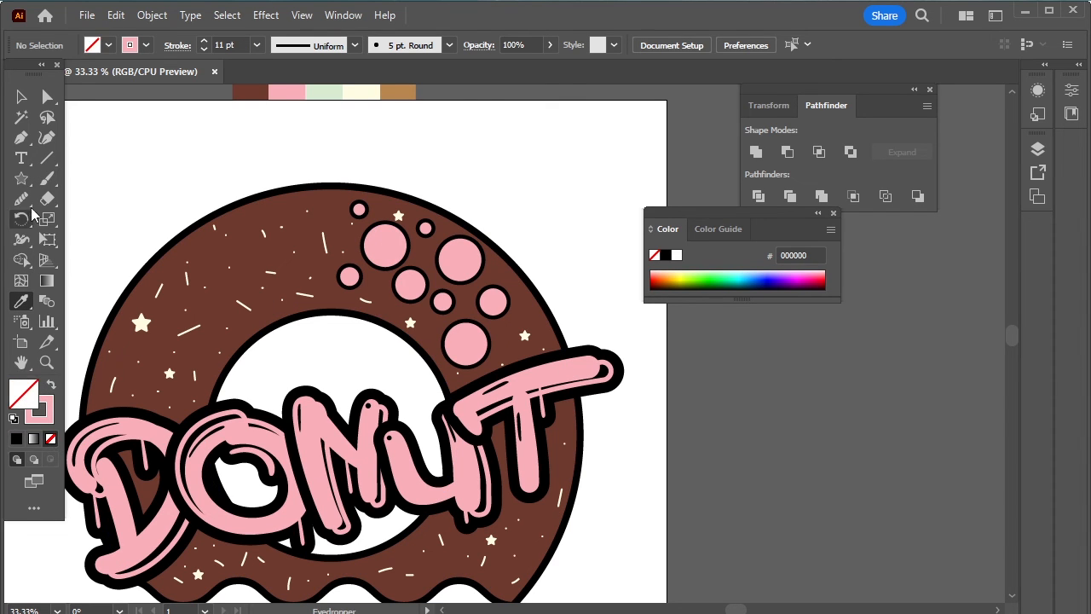
left_click(47, 178)
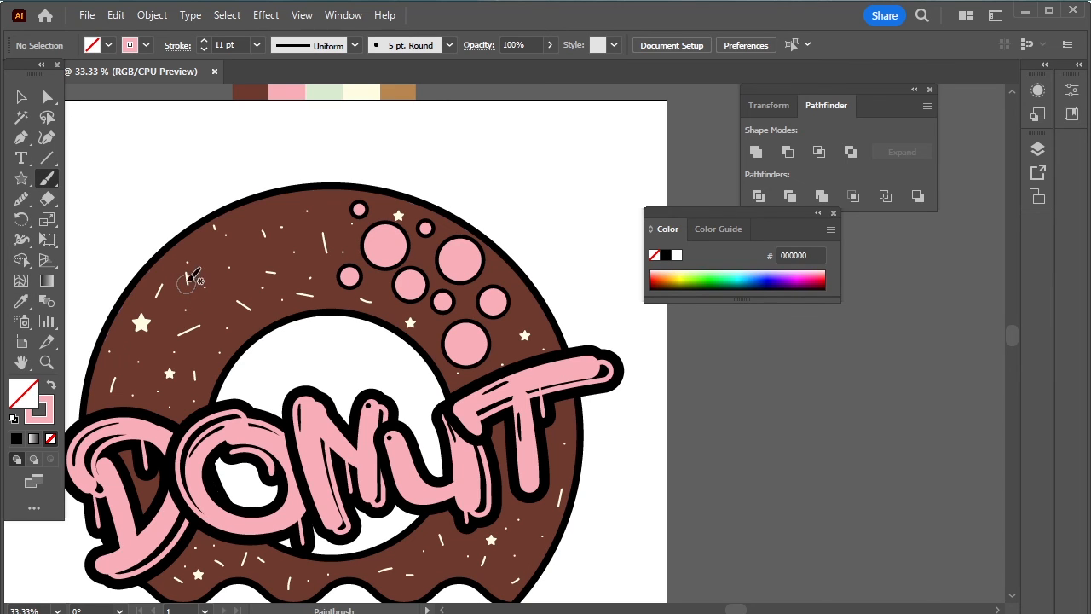
scroll(205, 281, "up", 5, "alt")
scroll(253, 270, "up", 1)
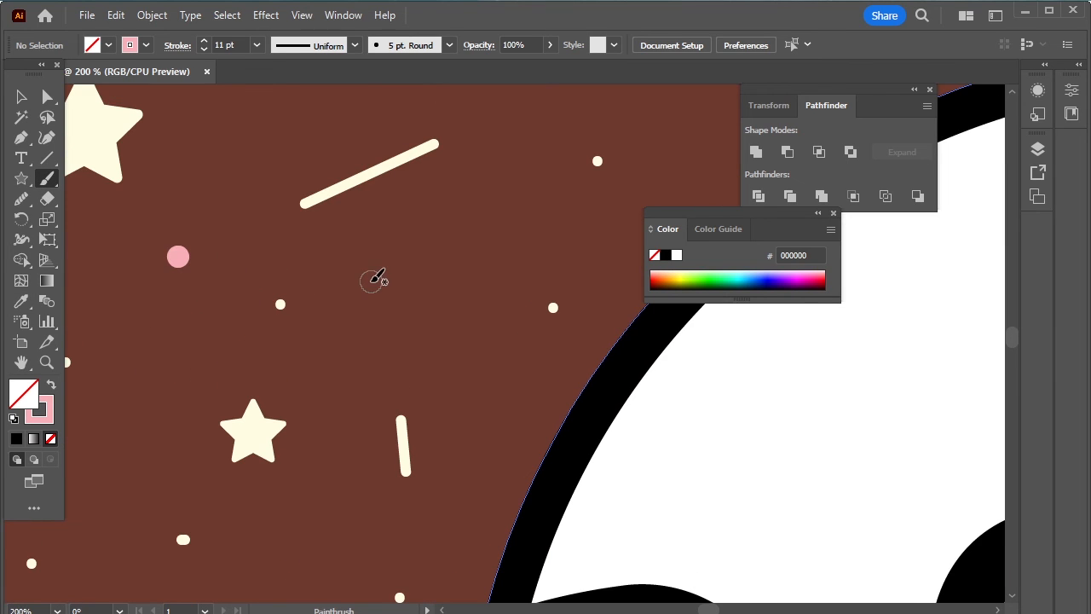
- Paint pink over the white dots and sprinkles across the donut's upper and middle area
left_click(277, 304)
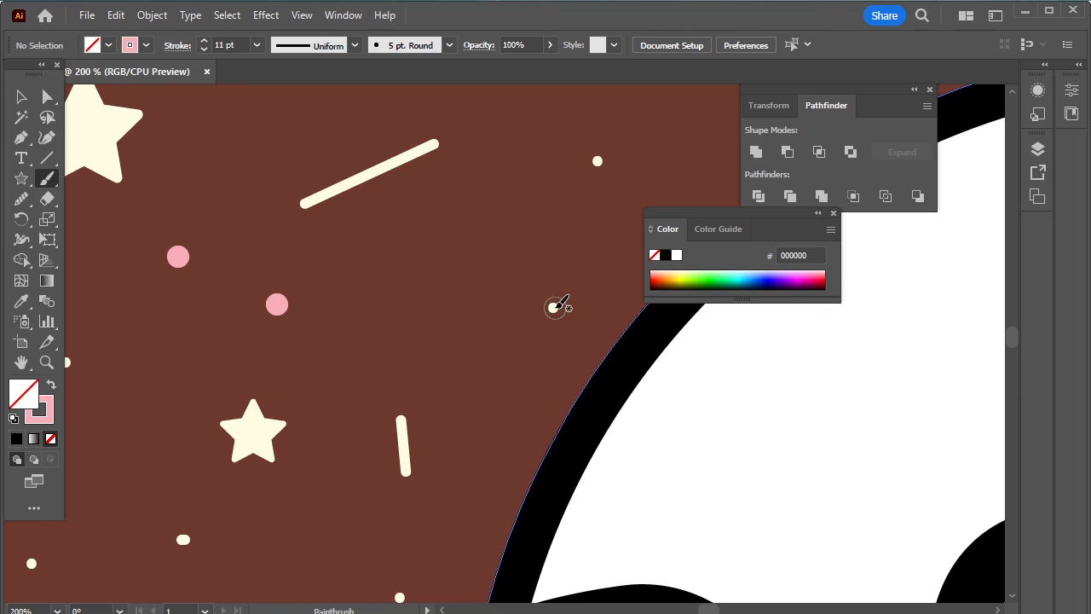
left_click(553, 308)
scroll(536, 233, "down", 3, "alt")
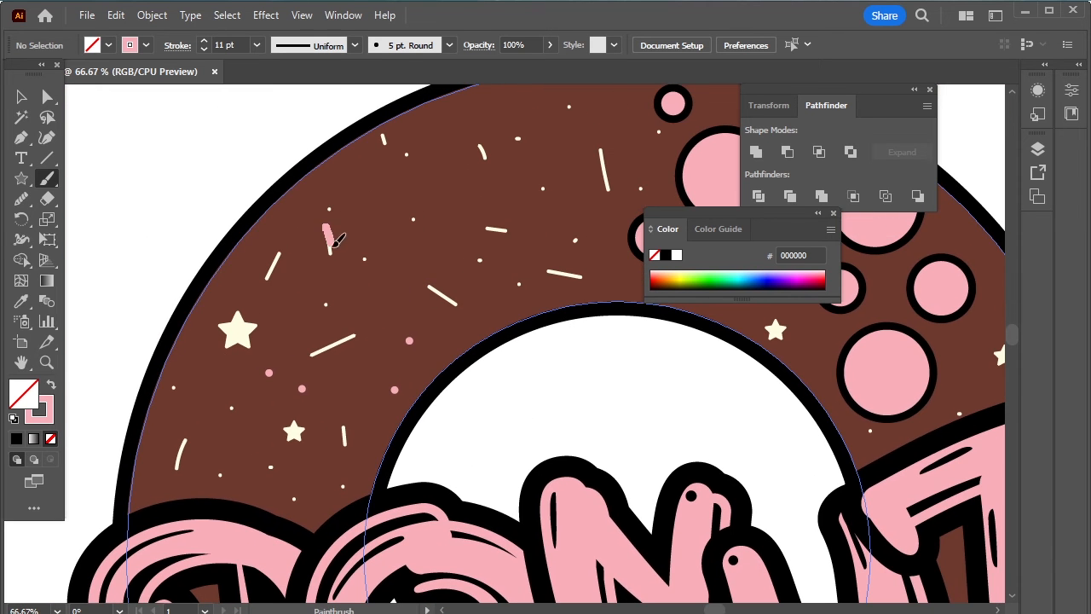
key("ctrl+z")
left_click_drag(332, 248, 329, 256)
left_click(480, 260)
left_click(414, 219)
left_click_drag(478, 143, 487, 167)
left_click(250, 444)
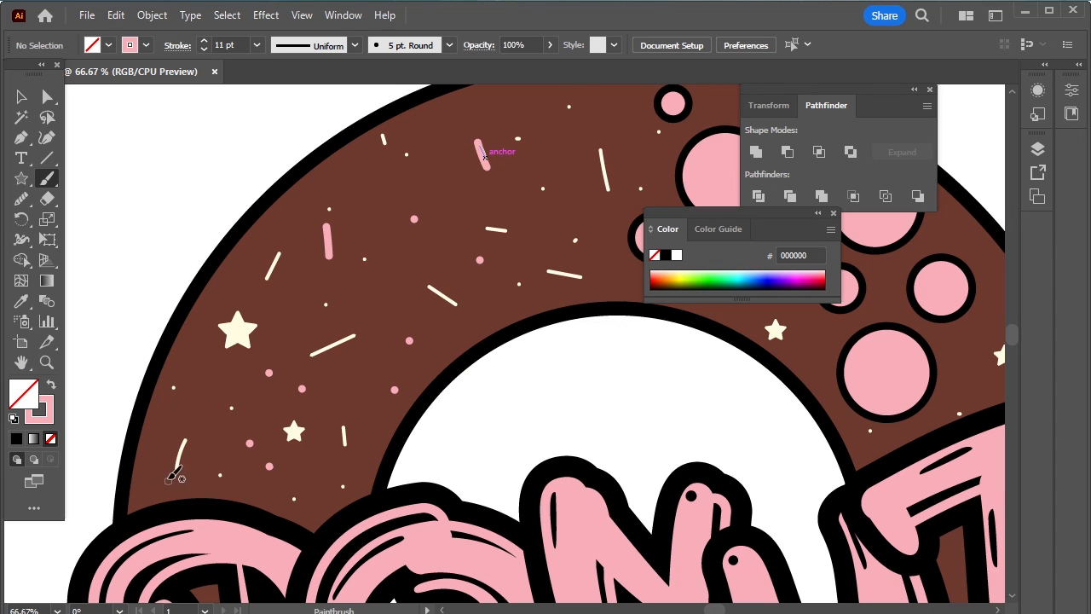
left_click_drag(175, 470, 184, 441)
left_click(345, 488)
left_click_drag(588, 255, 314, 338)
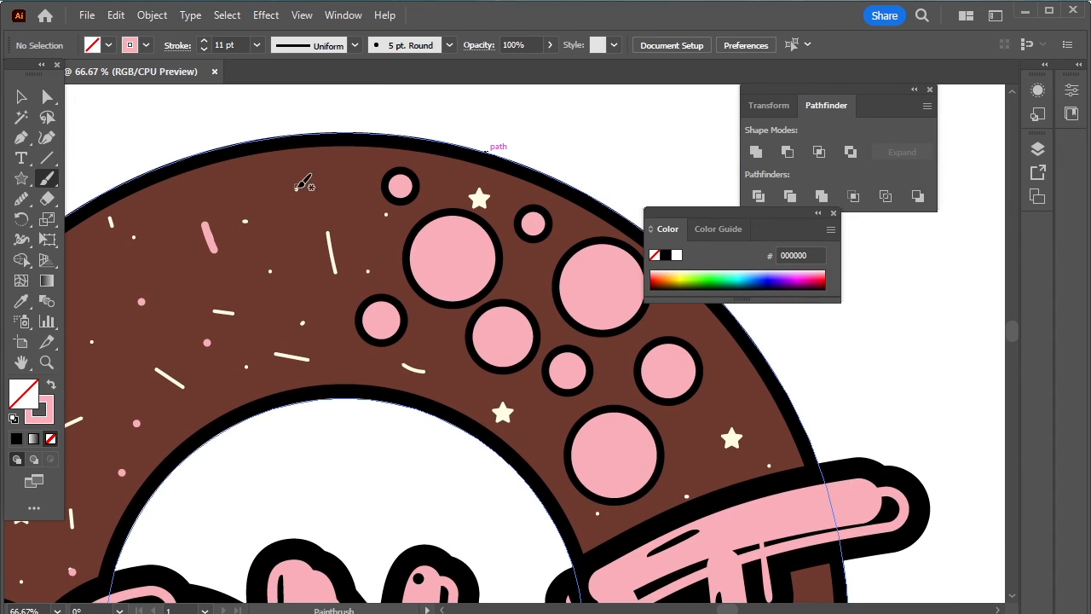
left_click(296, 189)
left_click(132, 240)
left_click_drag(410, 366, 426, 369)
- Paint pink dots and sprinkles across the lower donut around the lettering
scroll(691, 426, "down", 9)
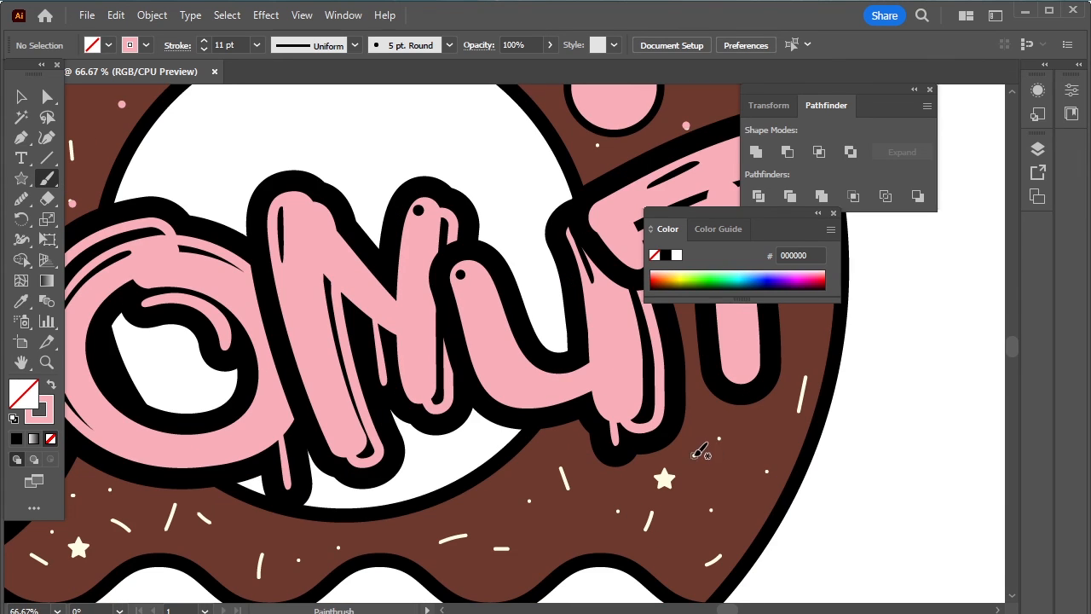
left_click(718, 439)
left_click(531, 498)
left_click_drag(559, 466, 573, 503)
left_click(299, 560)
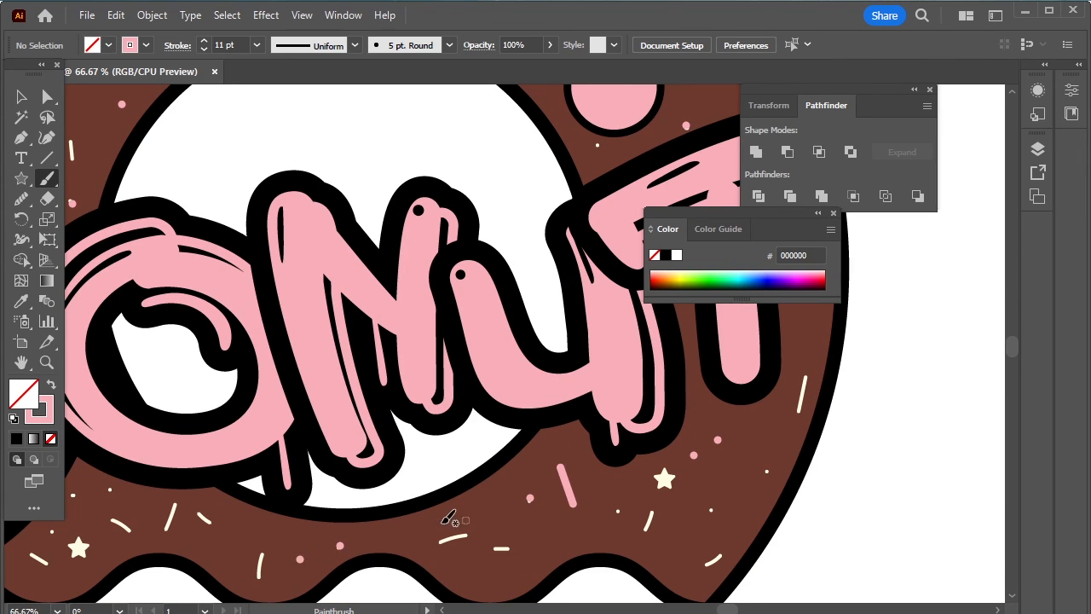
left_click_drag(443, 522, 473, 511)
left_click_drag(478, 510, 585, 474)
left_click_drag(216, 485, 238, 497)
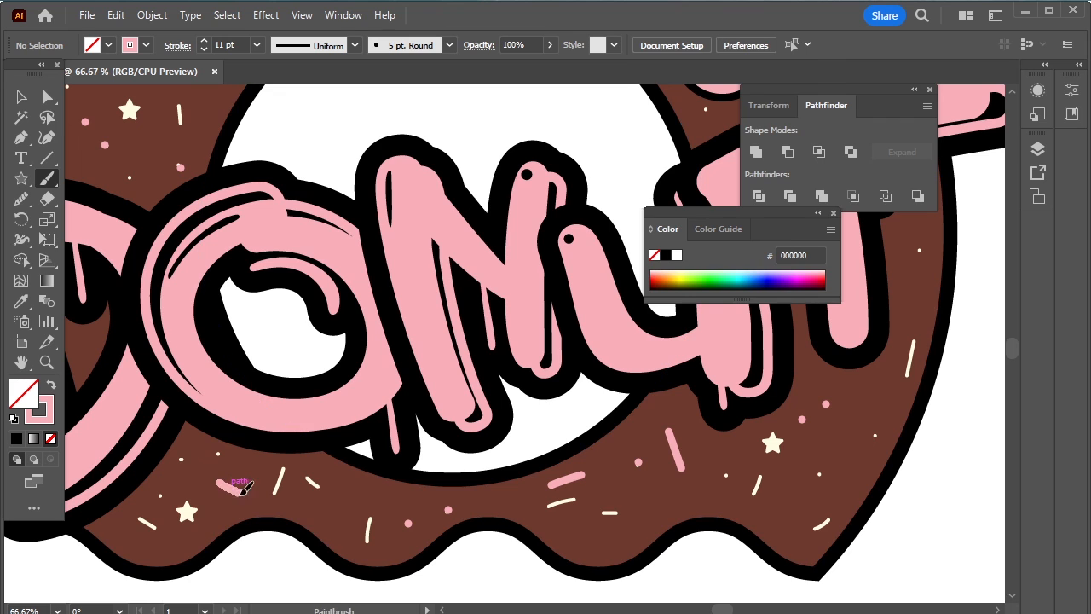
left_click(180, 460)
left_click(159, 494)
left_click_drag(135, 515, 156, 528)
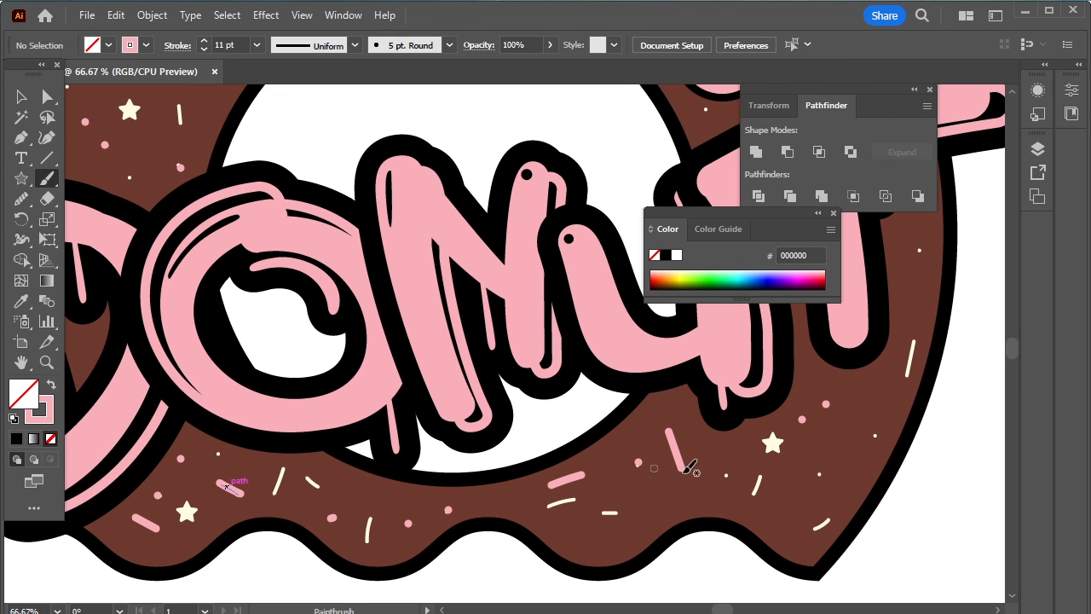
left_click_drag(255, 408, 299, 382)
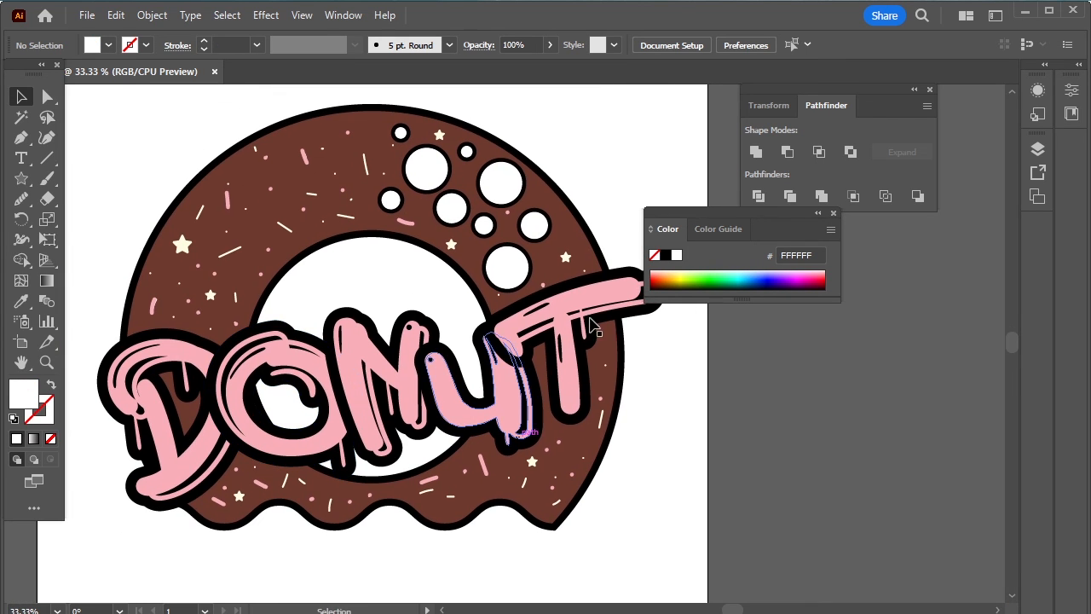
- Close the Color and Pathfinder panels
left_click(833, 213)
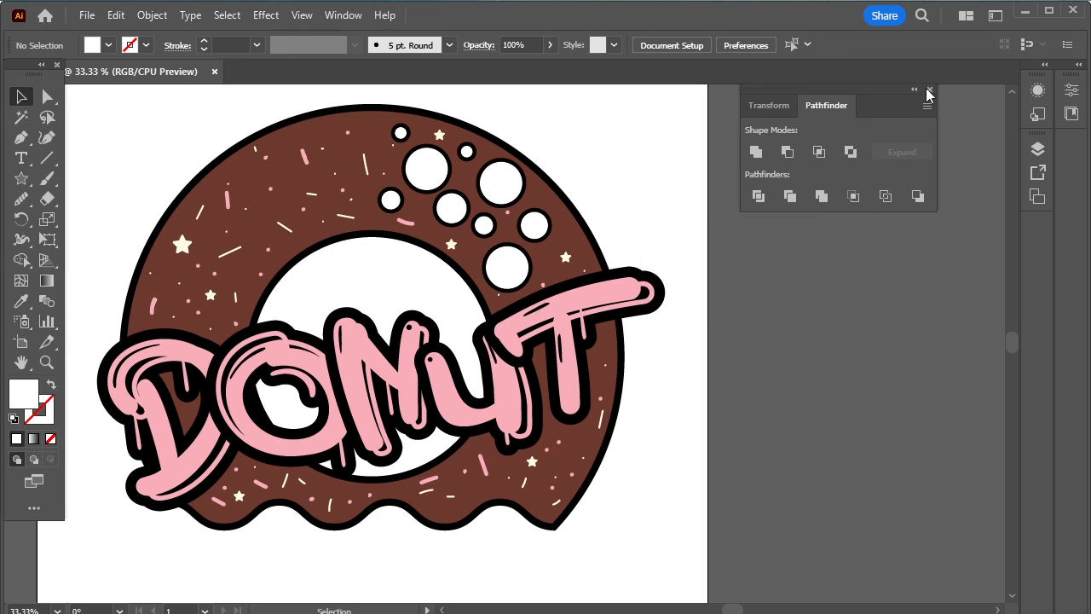
left_click(929, 94)
scroll(833, 178, "up", 1)
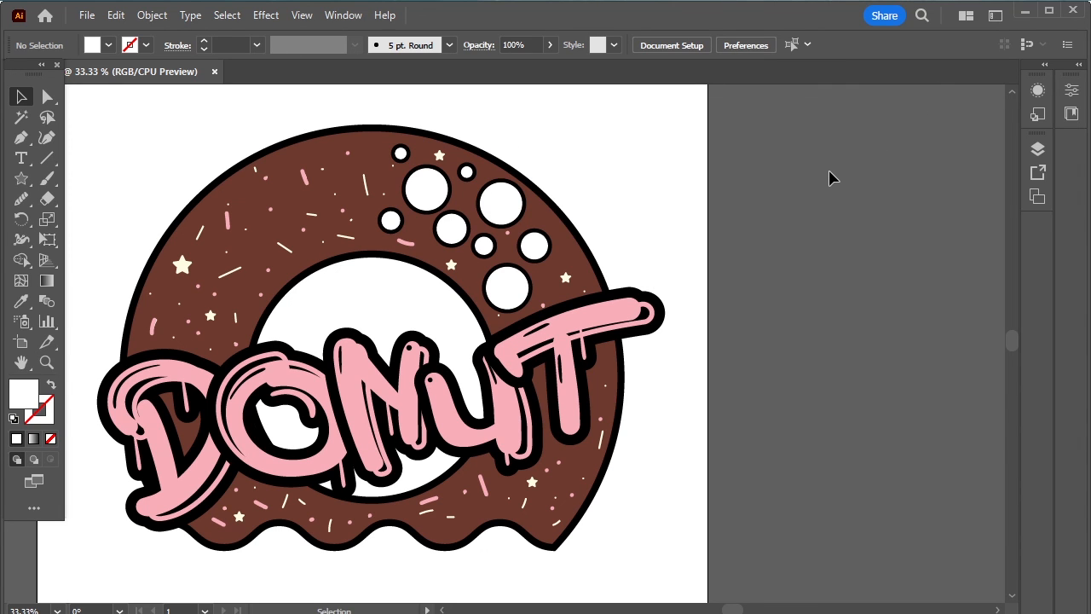